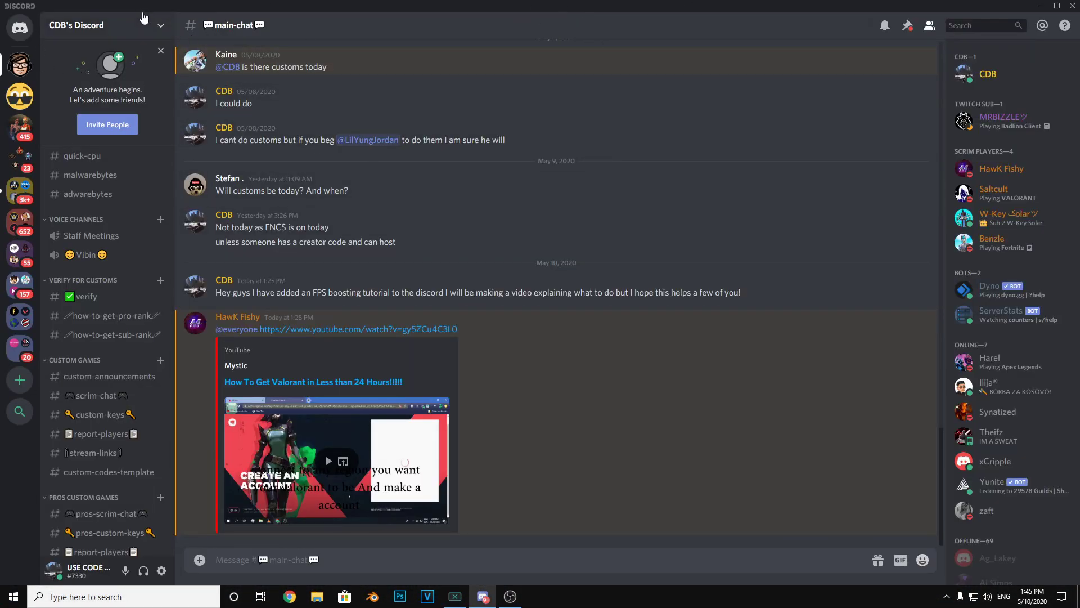
Step: Open the server options menu from the main-chat channel
left_click(140, 24)
Step: Dismiss the server options menu and scroll through the main-chat messages
left_click(332, 138)
scroll(230, 343, "up", 8)
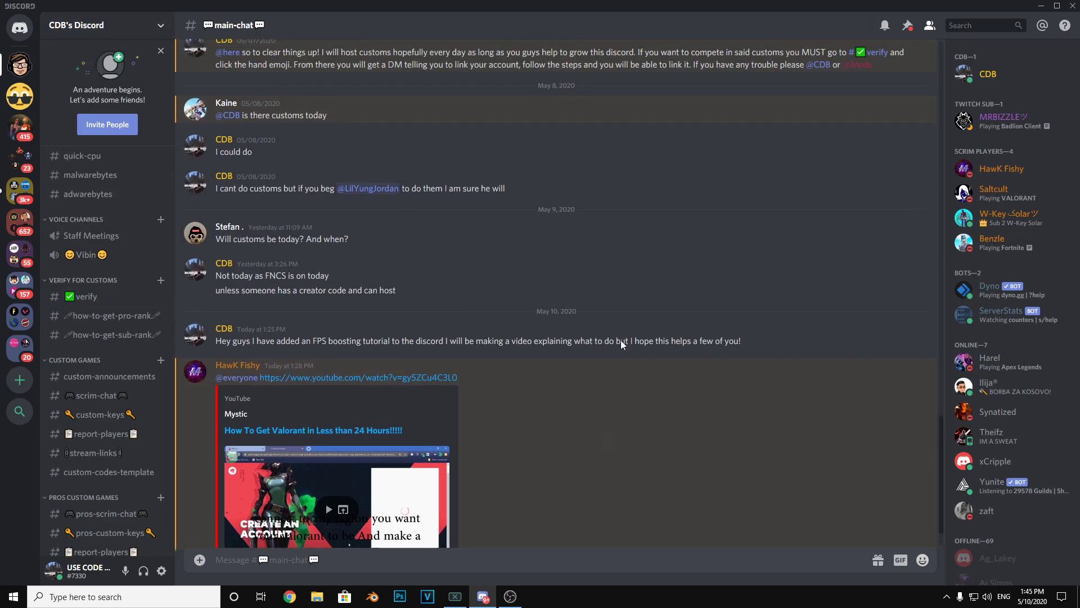
scroll(254, 361, "down", 8)
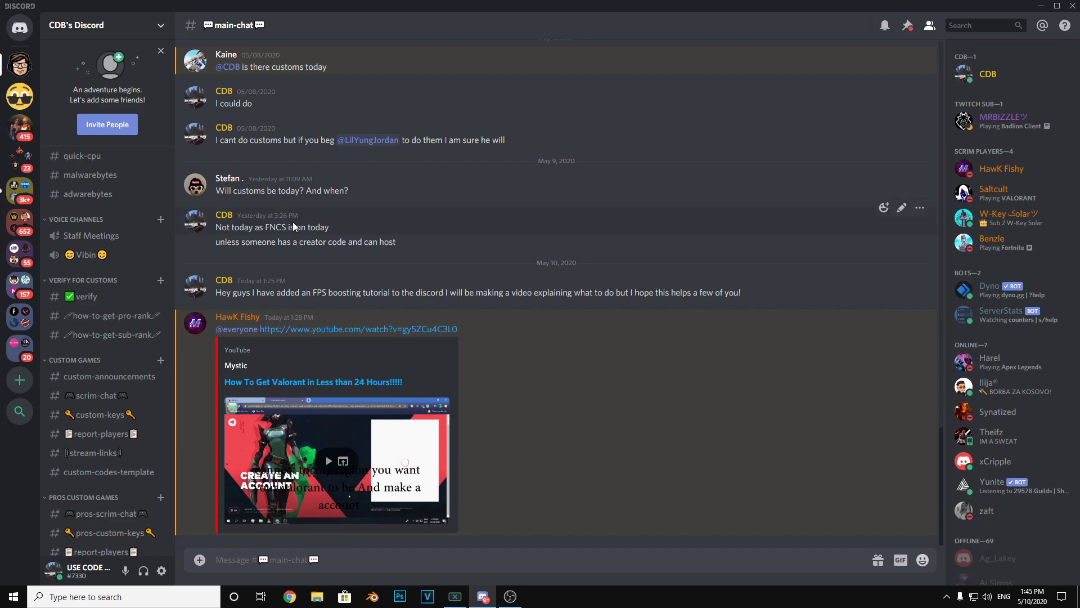
scroll(116, 235, "up", 5)
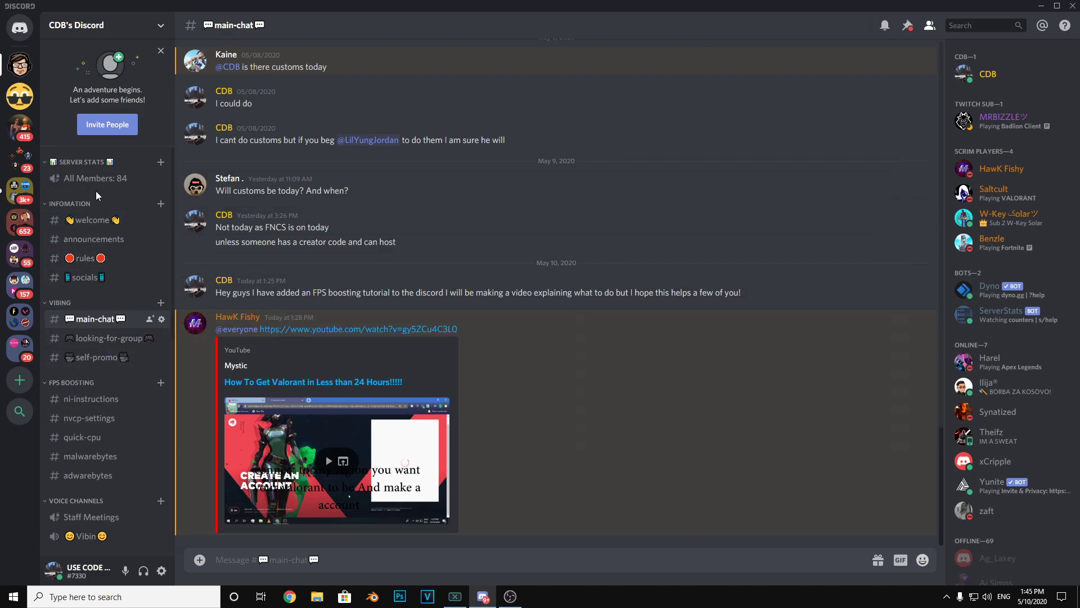
Step: Browse the looking-for-group, self-promo and verify channels, ending on nvcp-settings
left_click(106, 338)
scroll(106, 337, "down", 1)
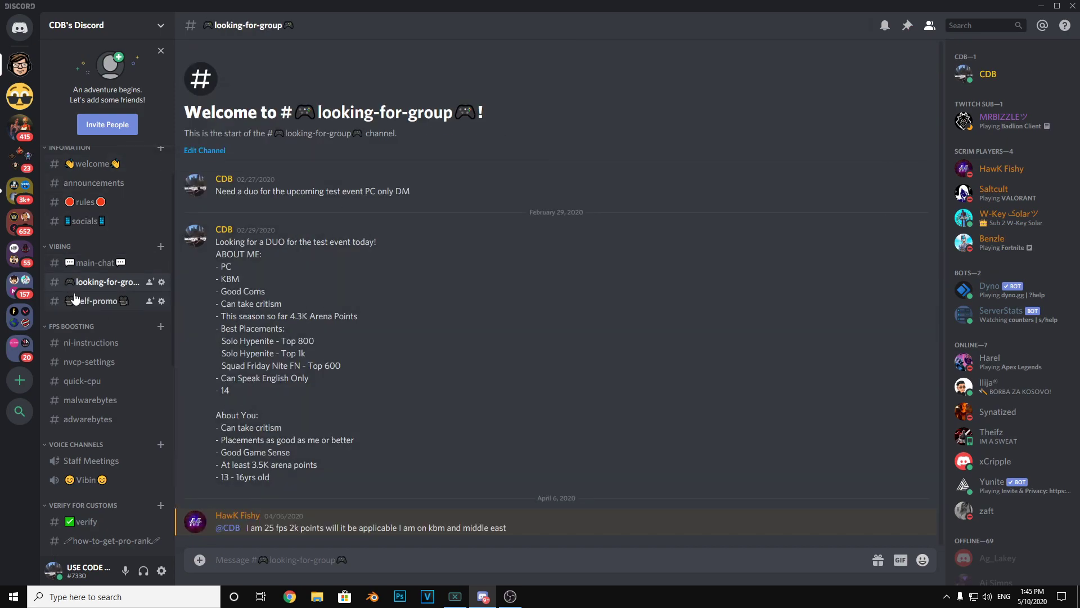
left_click(82, 301)
scroll(95, 371, "down", 5)
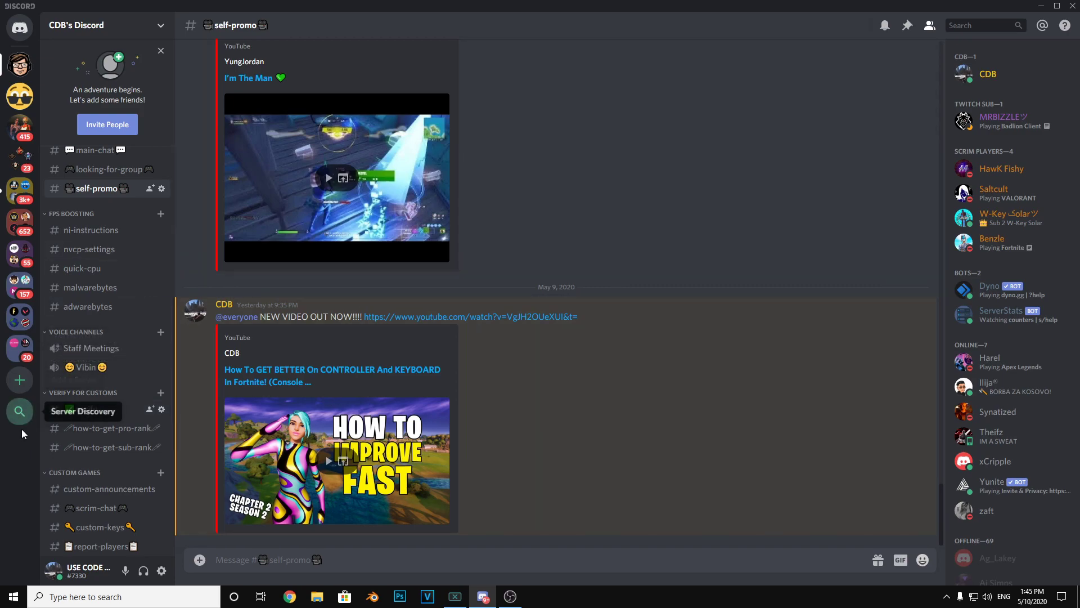
left_click(85, 409)
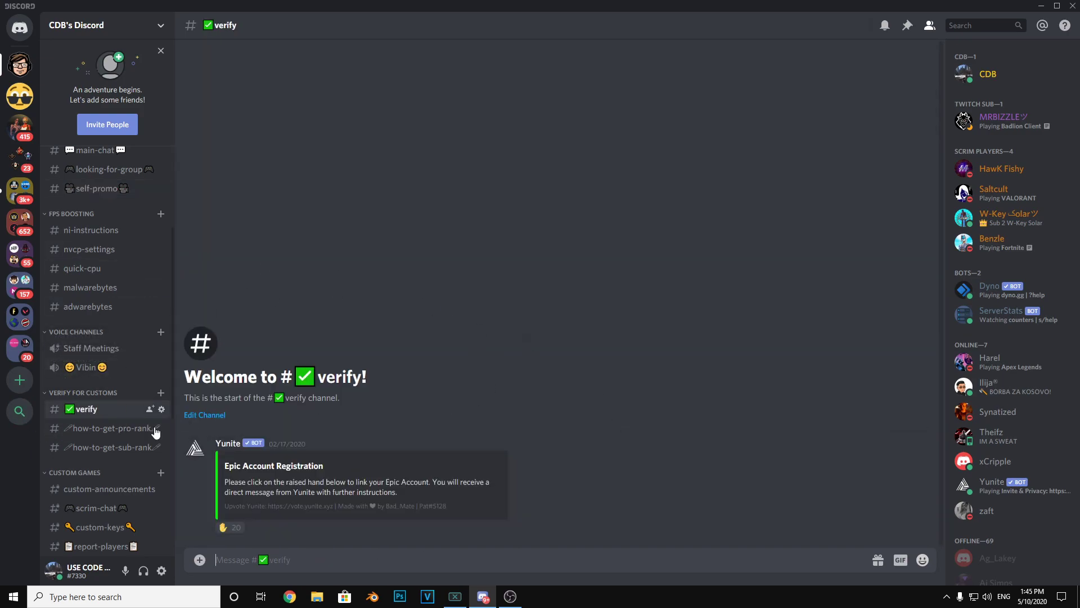
scroll(105, 385, "up", 5)
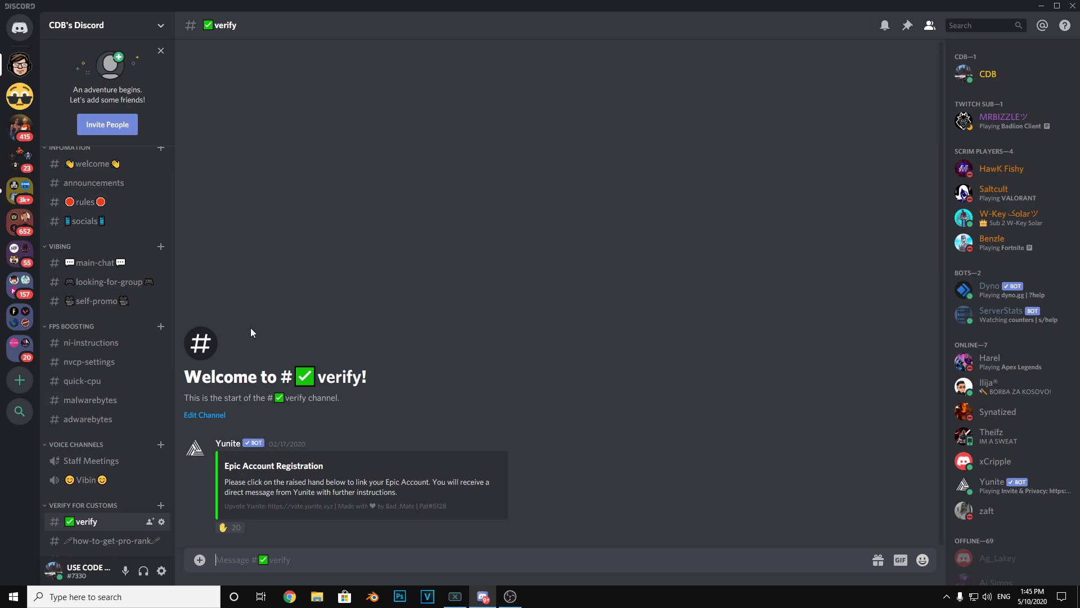
left_click(104, 367)
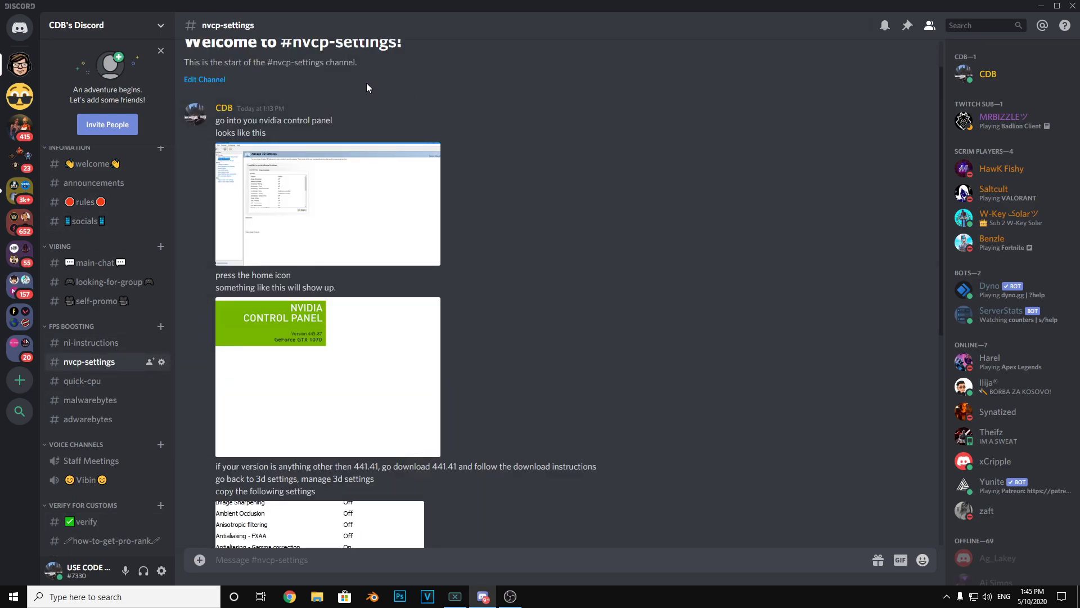
Step: Preview the first nvcp-settings guide screenshot, then close it
scroll(264, 73, "up", 2)
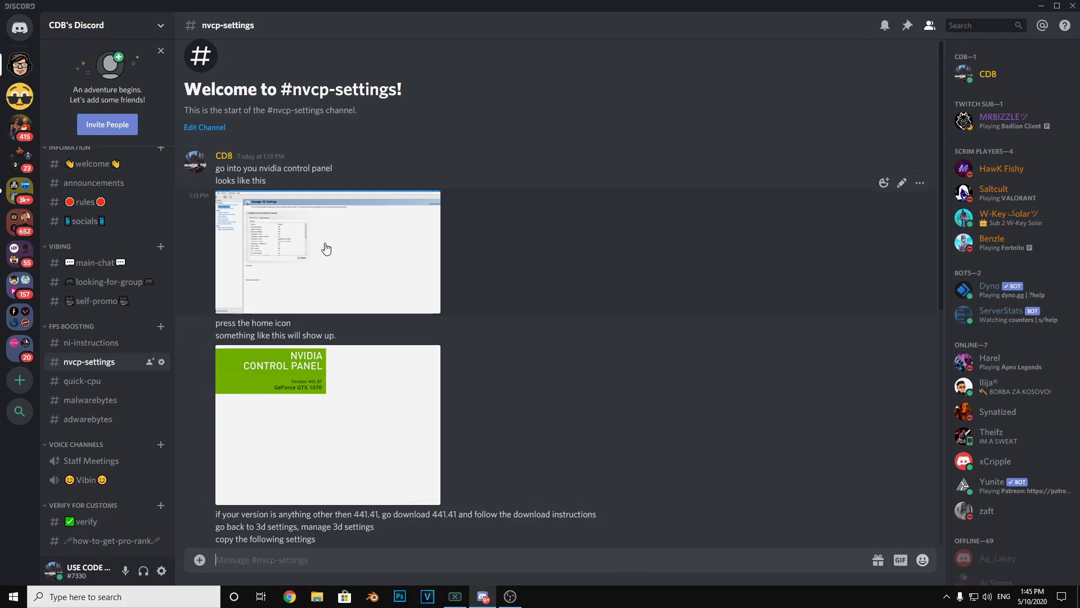
left_click(412, 292)
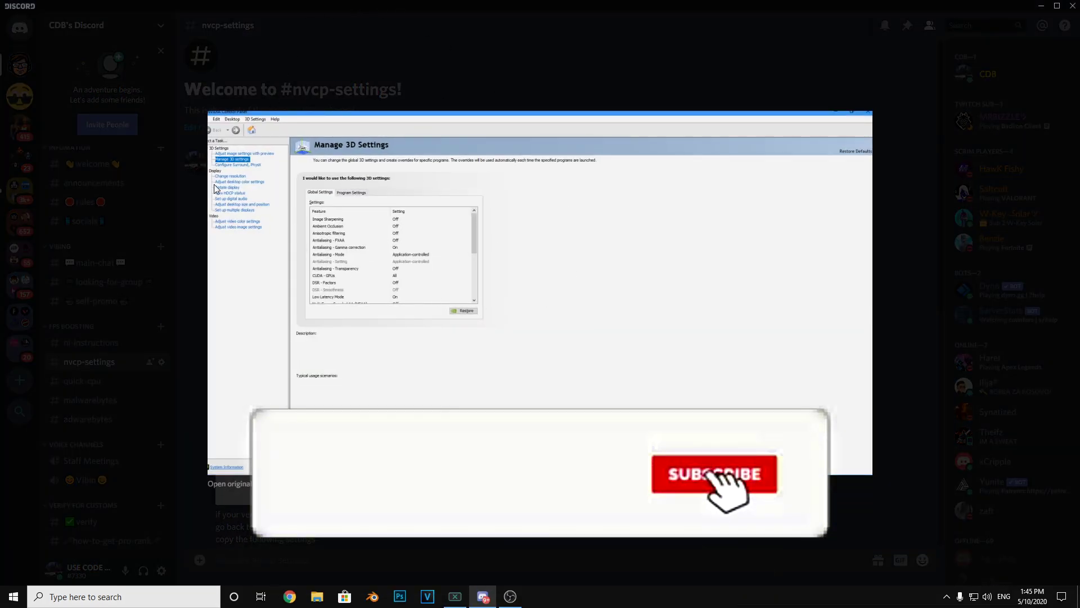
left_click(385, 51)
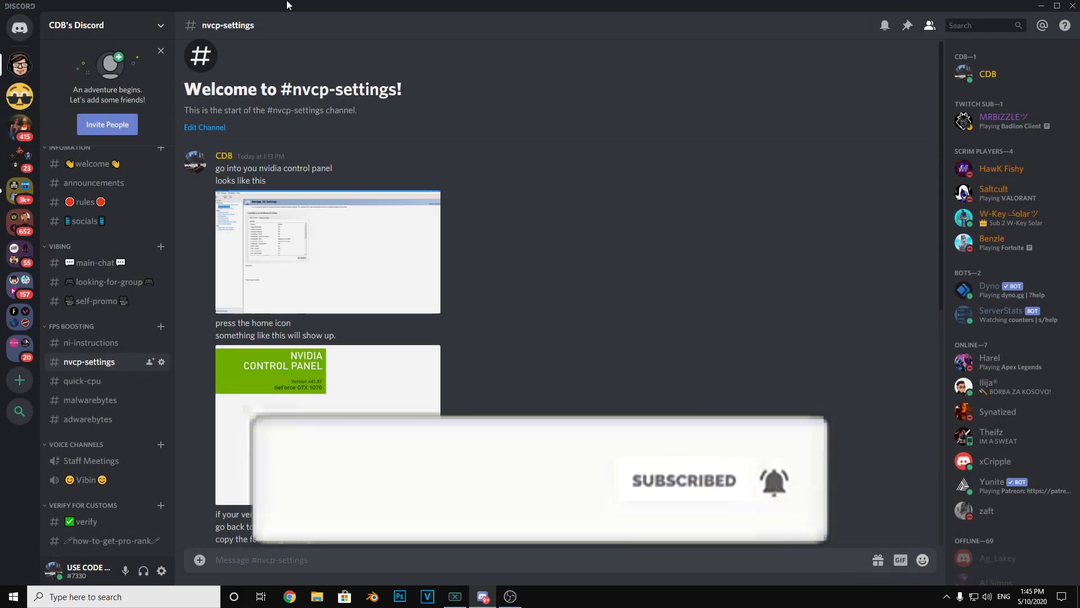
Step: Restore Discord to a smaller window and launch NVIDIA Control Panel from the desktop menu
double_click(284, 5)
left_click_drag(319, 50, 320, 37)
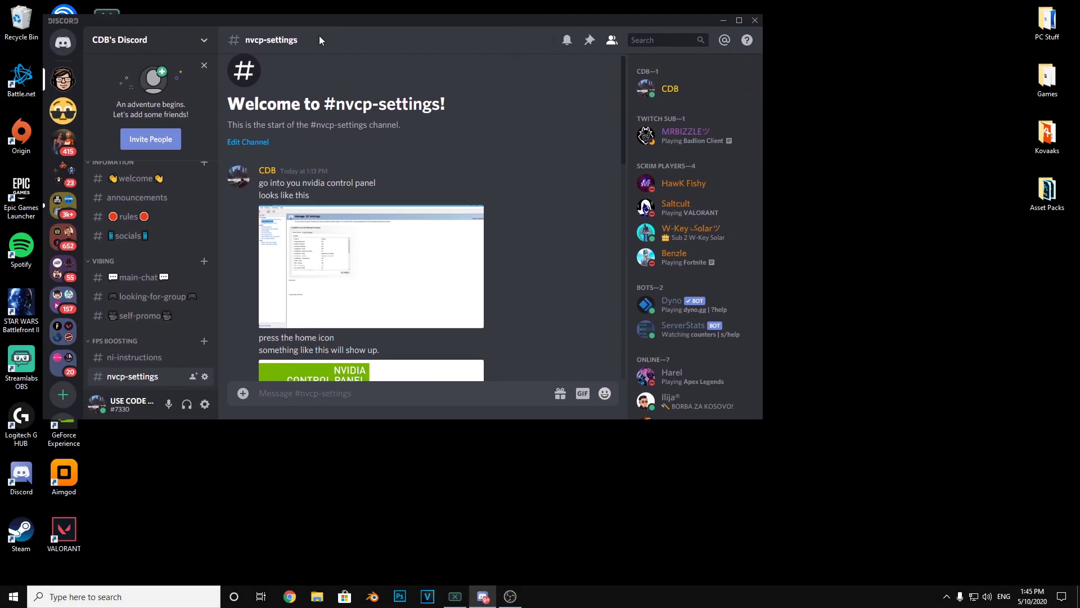
right_click(453, 513)
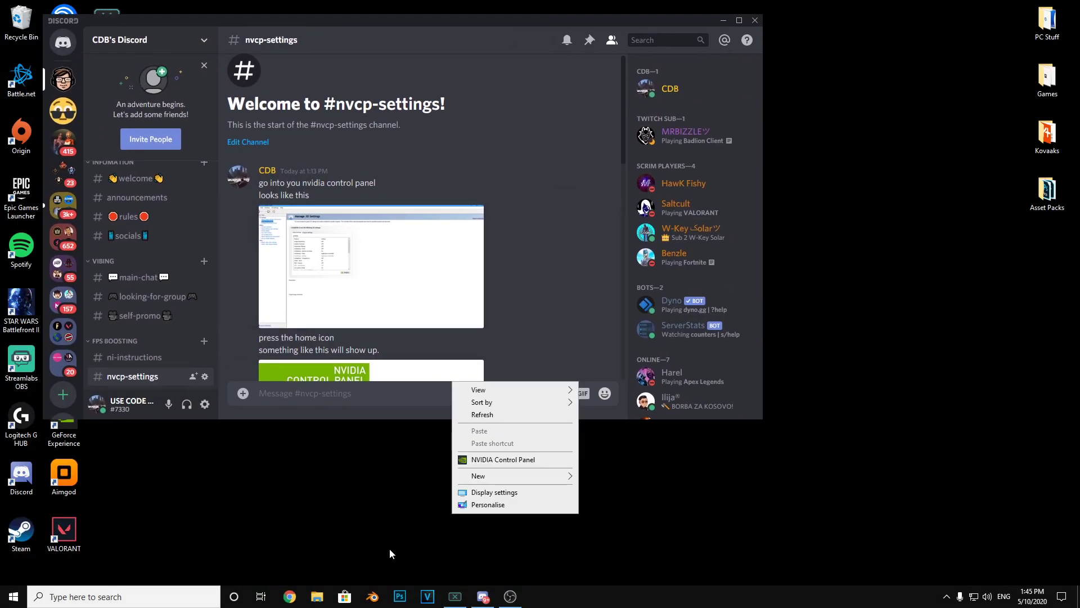
left_click(496, 455)
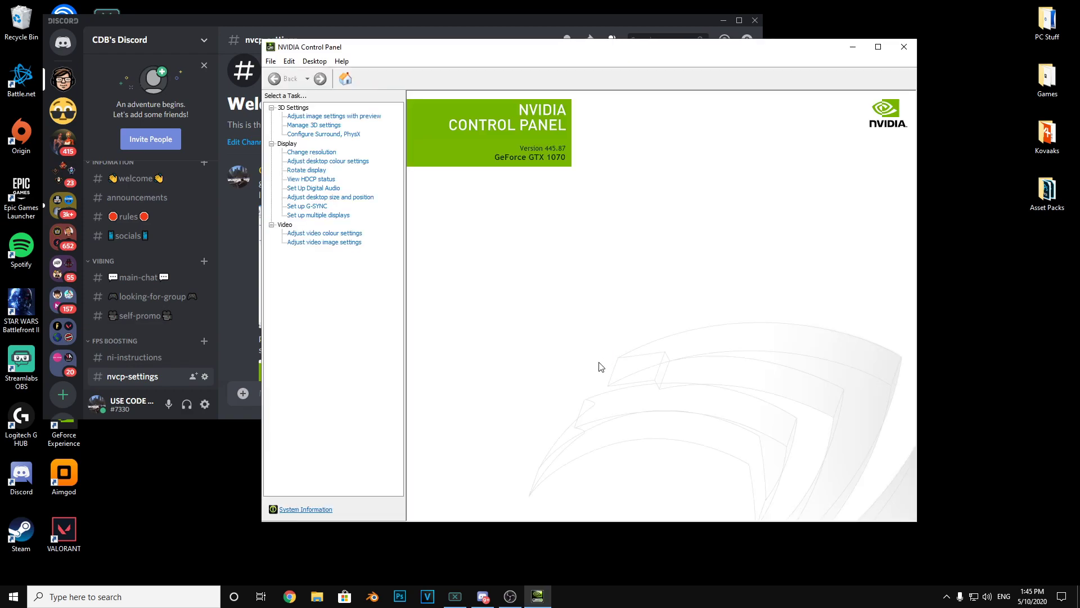
Step: Move NVIDIA Control Panel lower right and scroll the Discord guide beside it
left_click_drag(427, 54, 554, 90)
left_click(424, 27)
scroll(377, 281, "down", 2)
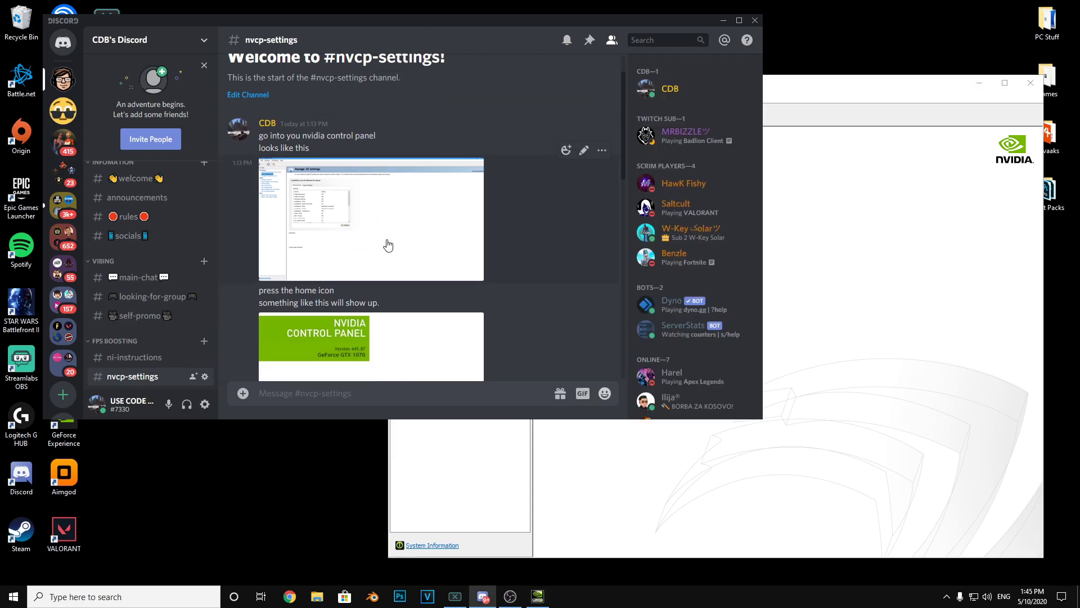
scroll(408, 207, "down", 10)
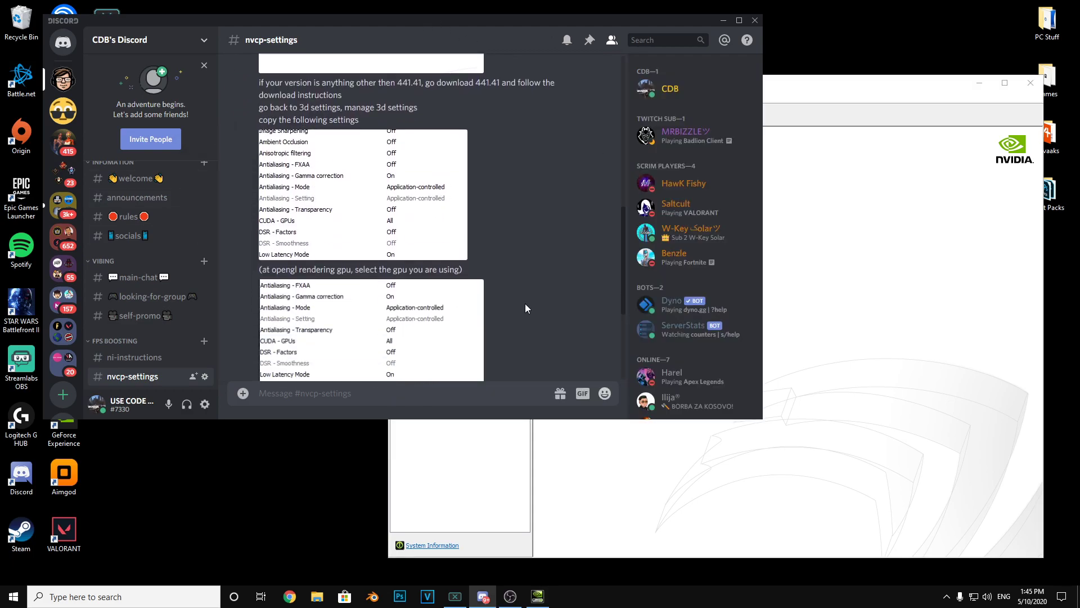
scroll(355, 317, "up", 15)
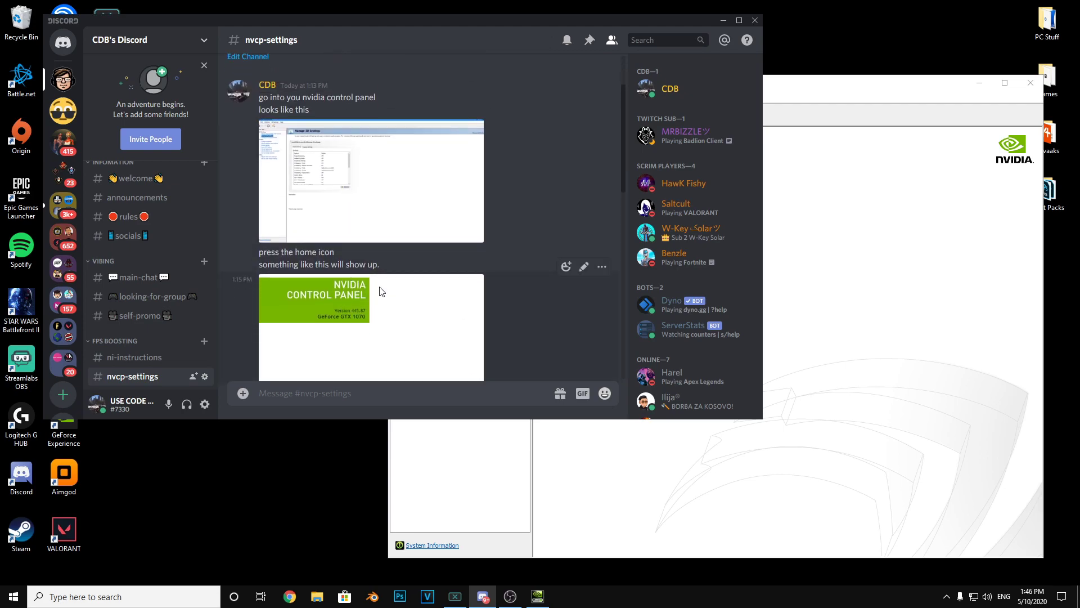
scroll(360, 270, "down", 1)
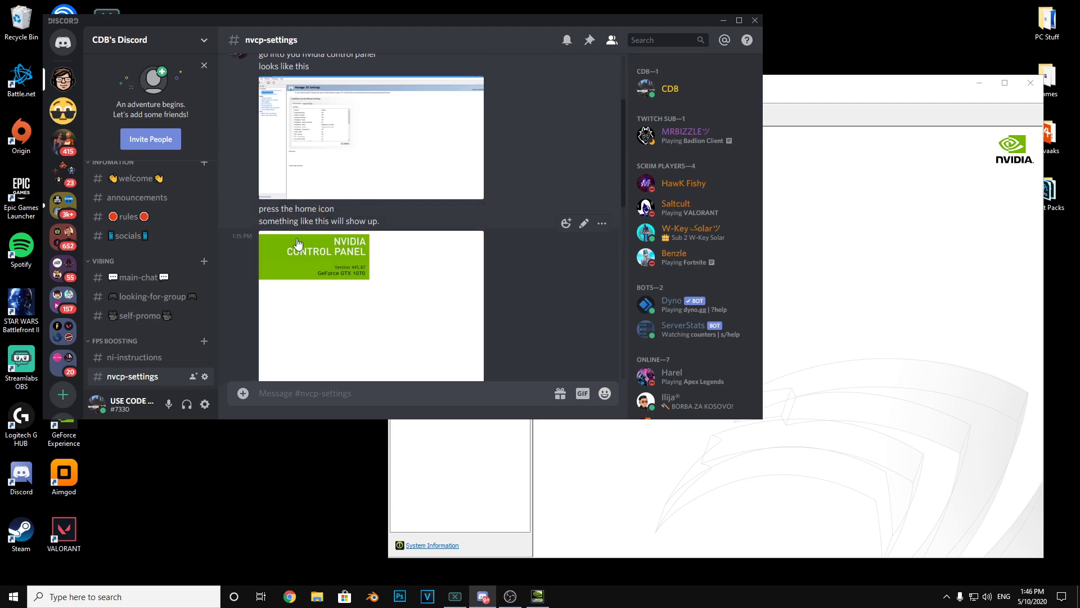
left_click(820, 91)
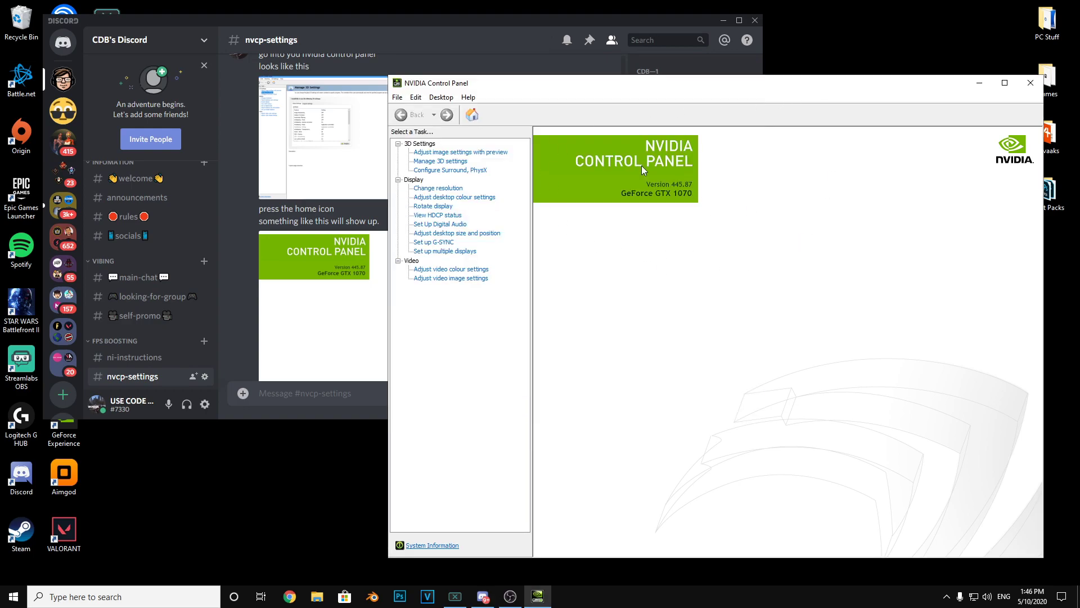
left_click(441, 22)
scroll(414, 188, "down", 5)
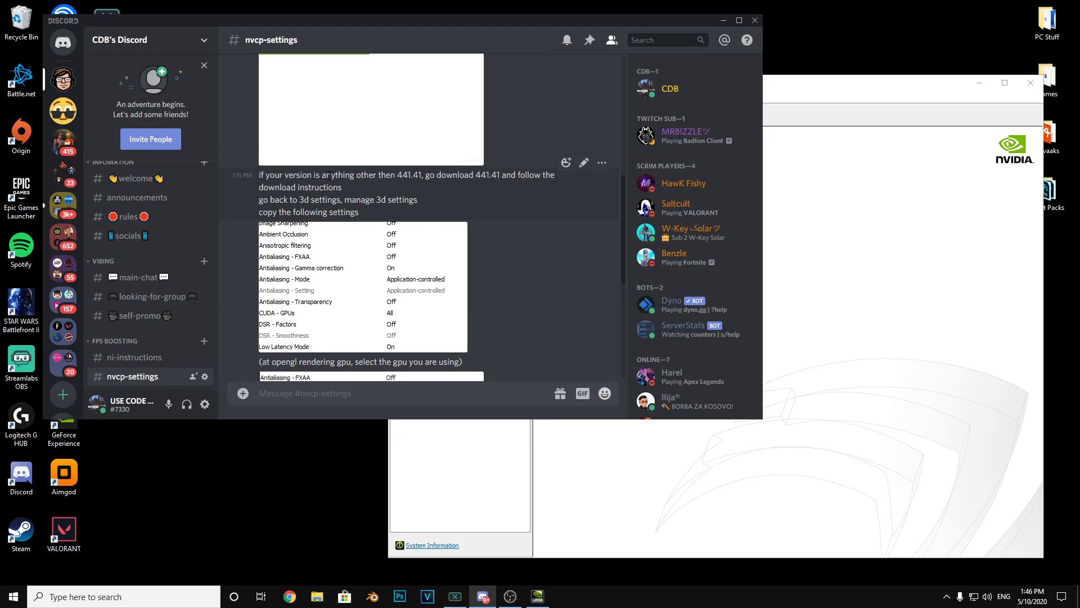
Step: Compare the driver 445.87 home page with the guide, then open Manage 3D settings
left_click(813, 87)
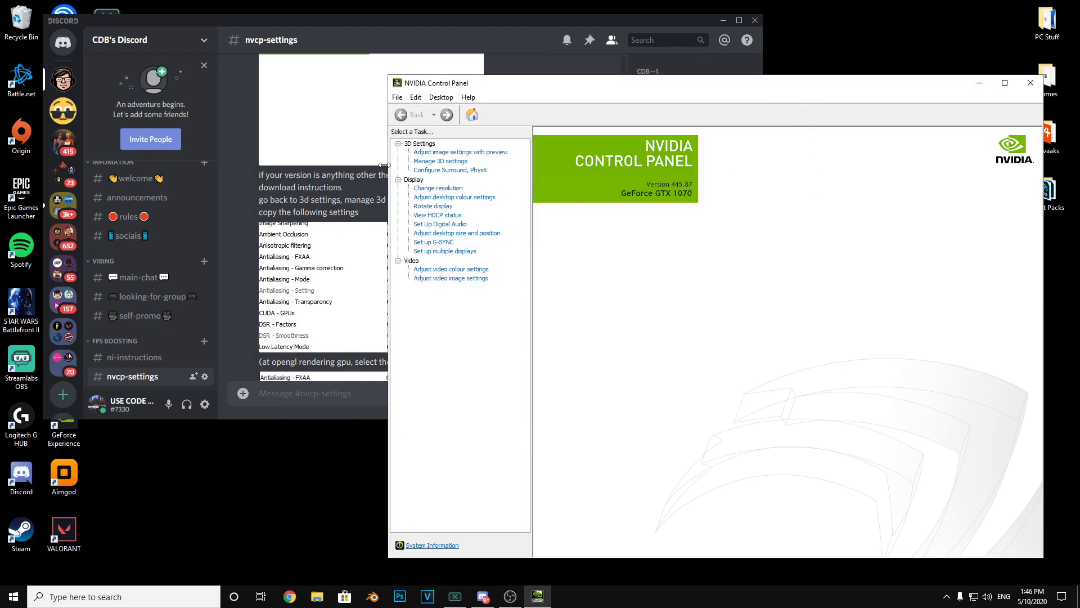
left_click(395, 57)
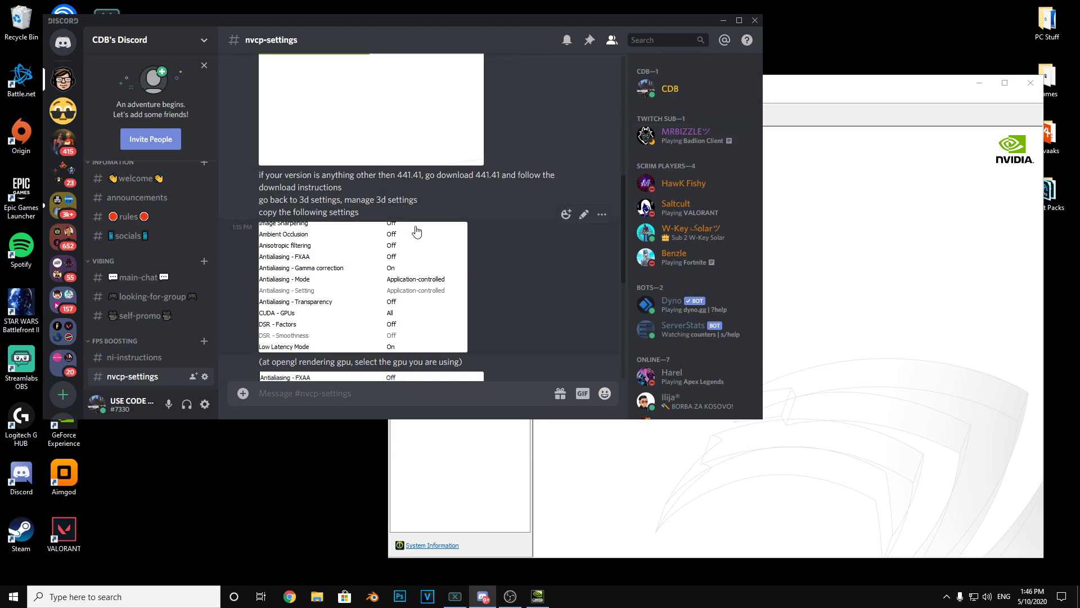
left_click(821, 158)
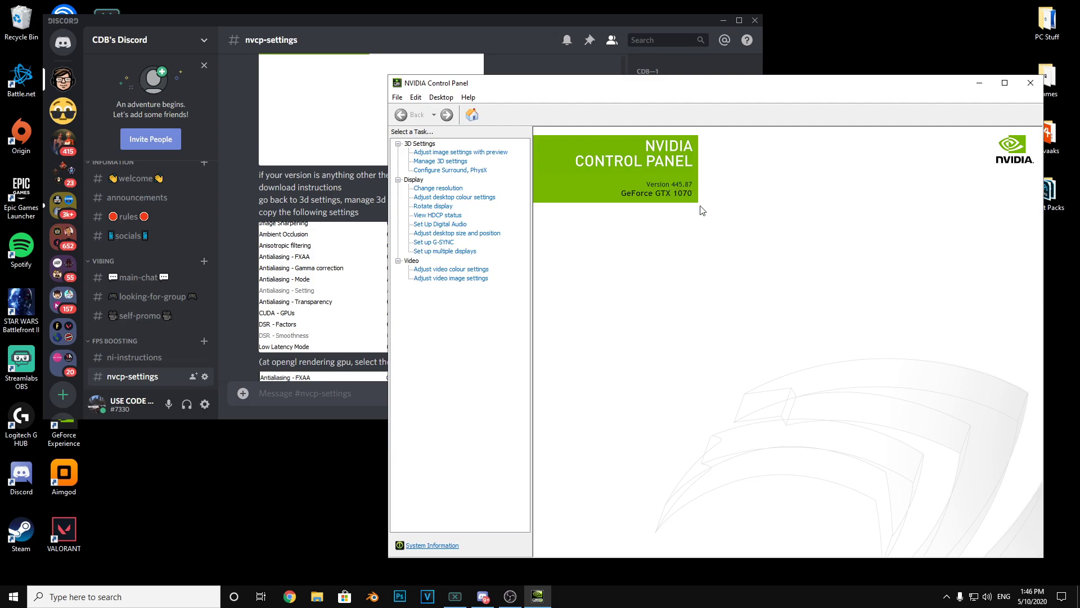
left_click(348, 32)
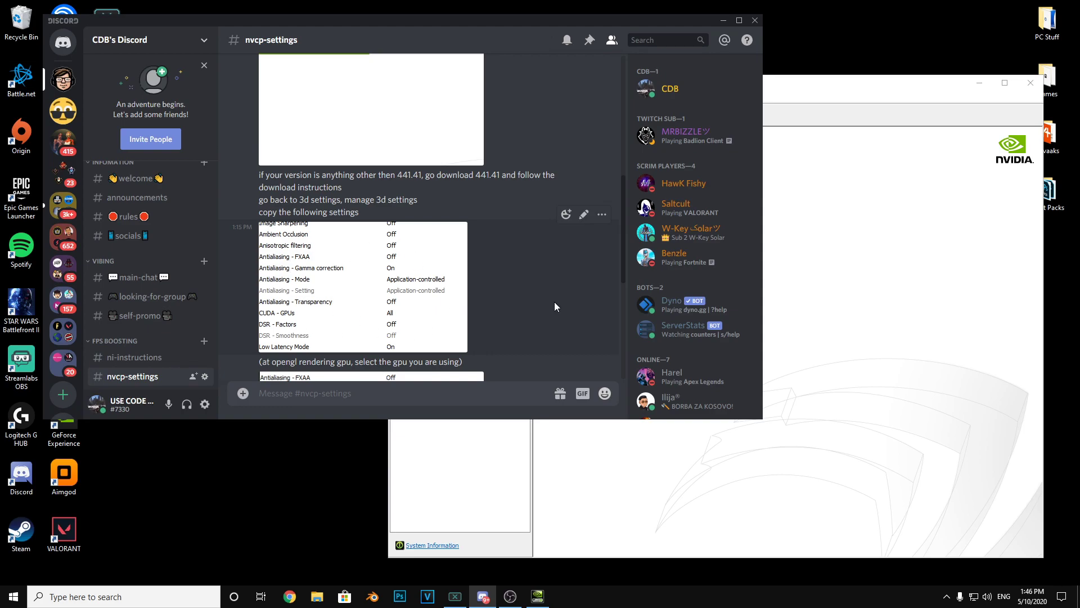
key("alt+Tab")
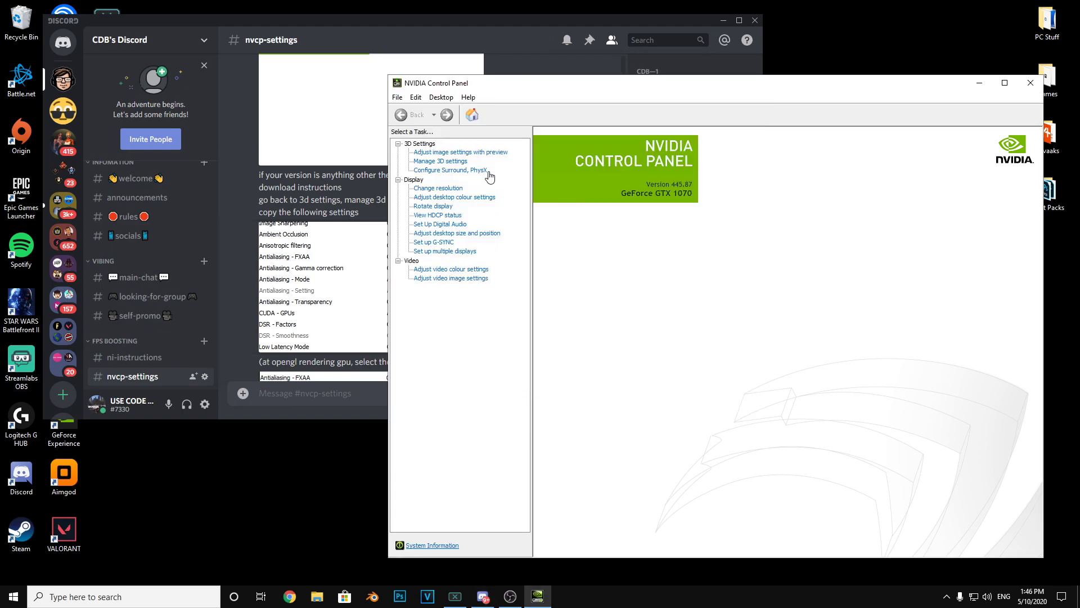
left_click(435, 162)
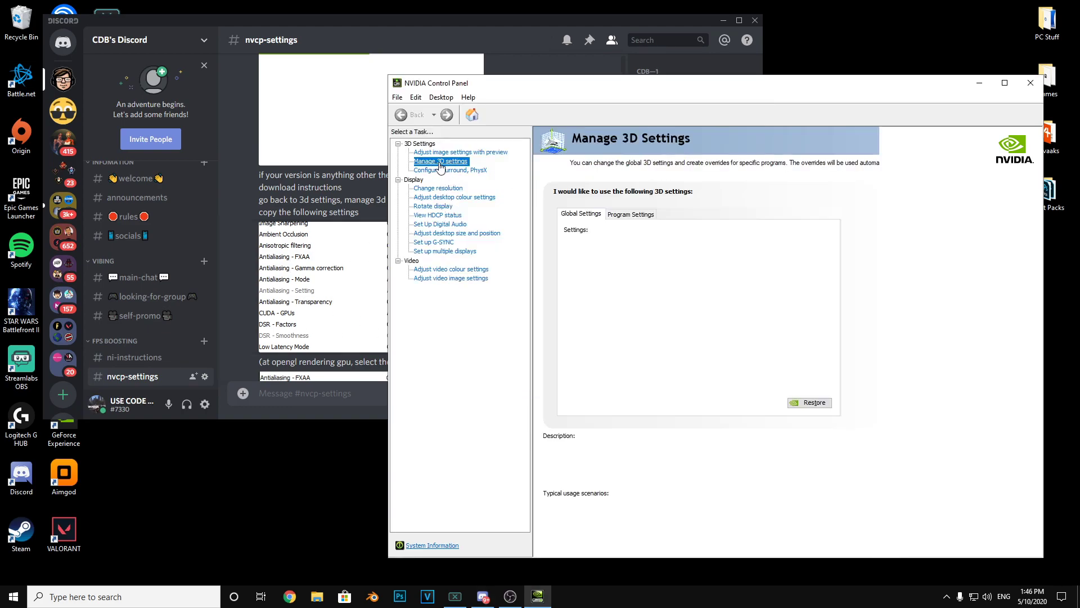
Step: Preview the guide's settings screenshots, leaving the settings-table screenshot enlarged
scroll(683, 294, "down", 3)
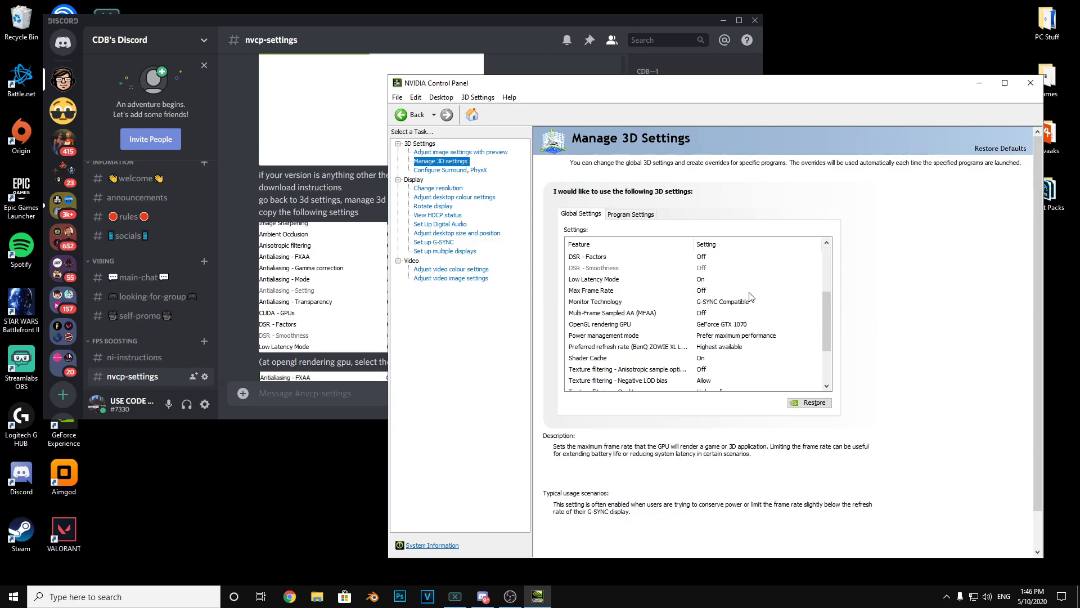
scroll(747, 309, "up", 3)
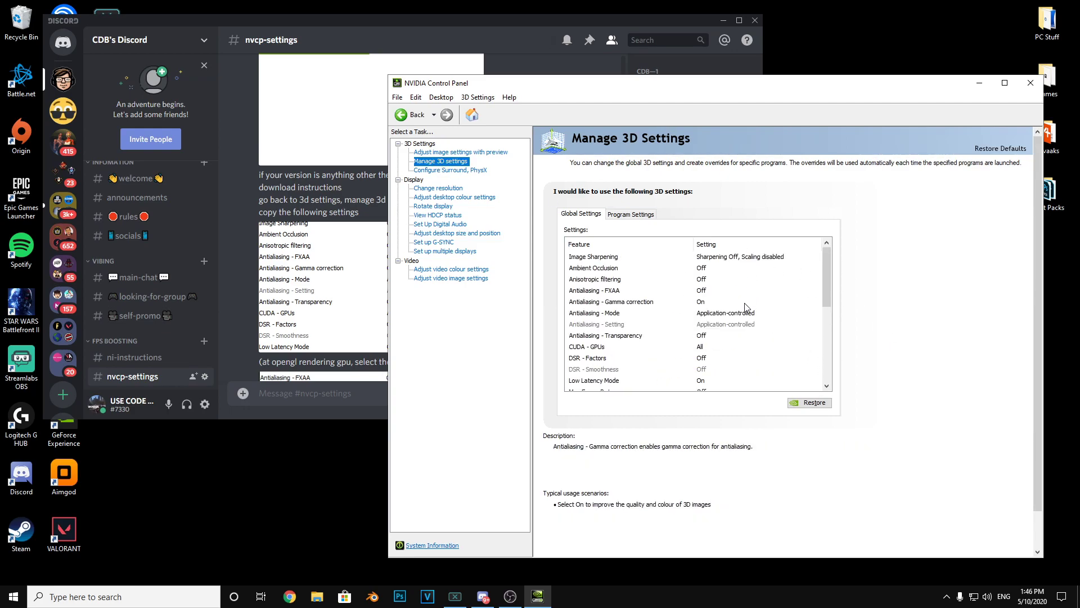
left_click(497, 14)
left_click(417, 275)
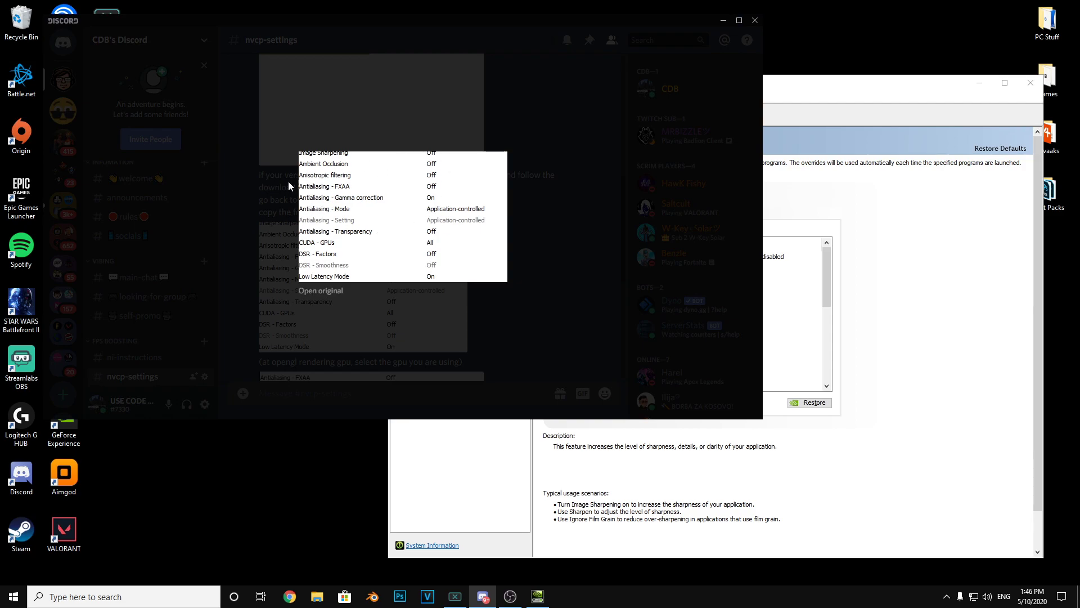
left_click(428, 346)
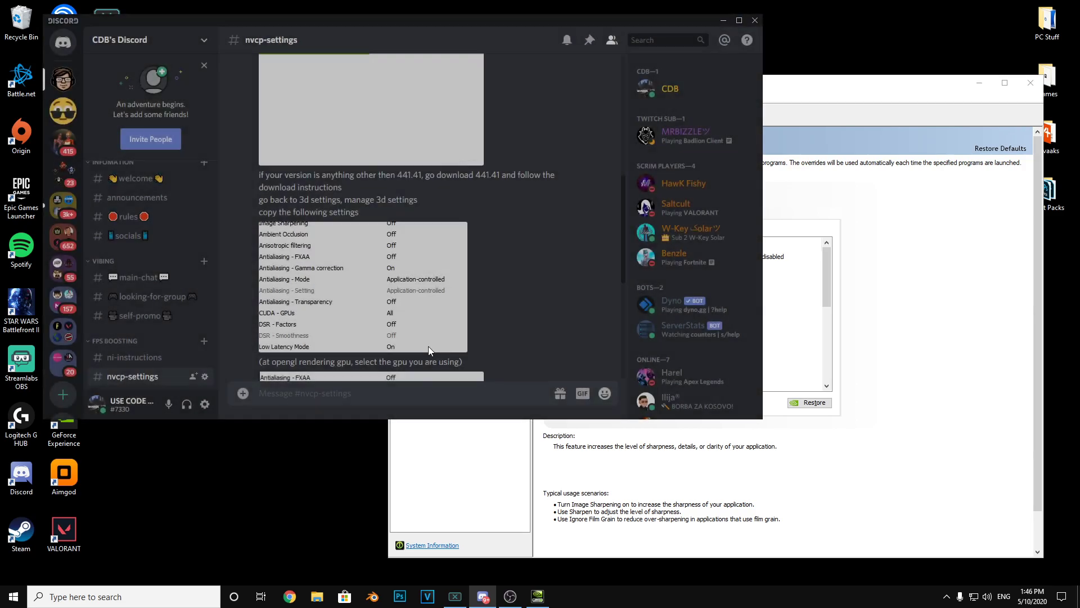
scroll(427, 346, "down", 5)
left_click(346, 344)
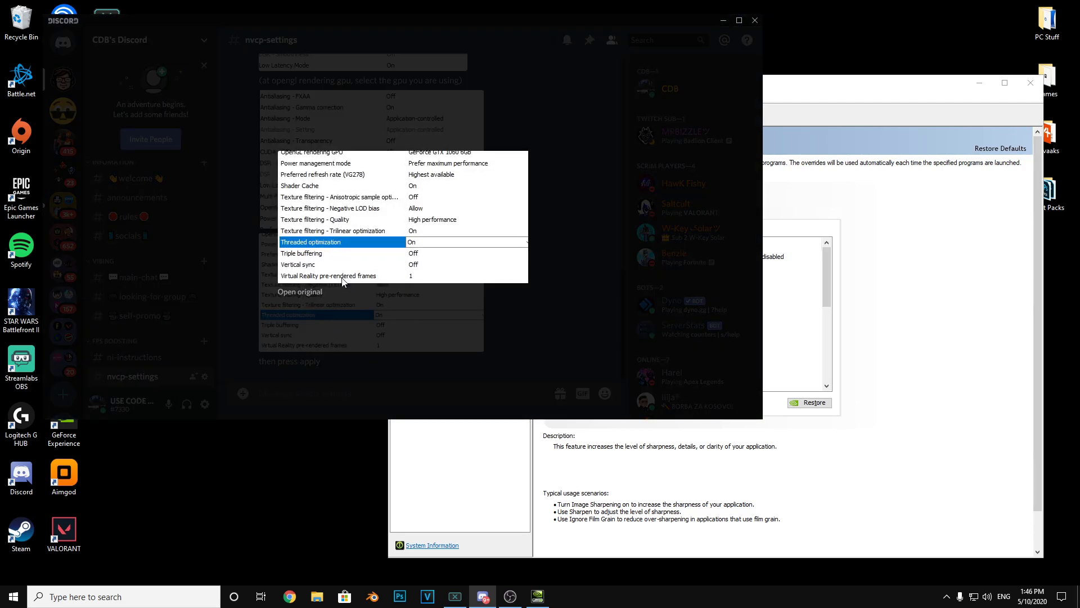
left_click(441, 319)
scroll(378, 248, "up", 8)
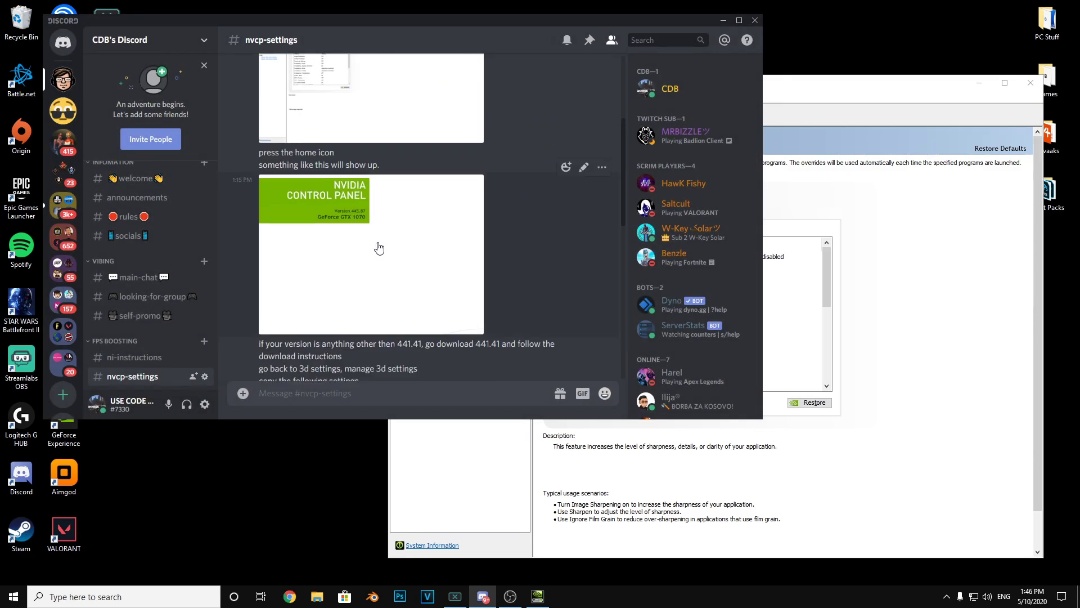
scroll(378, 248, "down", 5)
left_click(374, 281)
Step: Place NVIDIA Control Panel beside a narrower Discord guide window
left_click(853, 89)
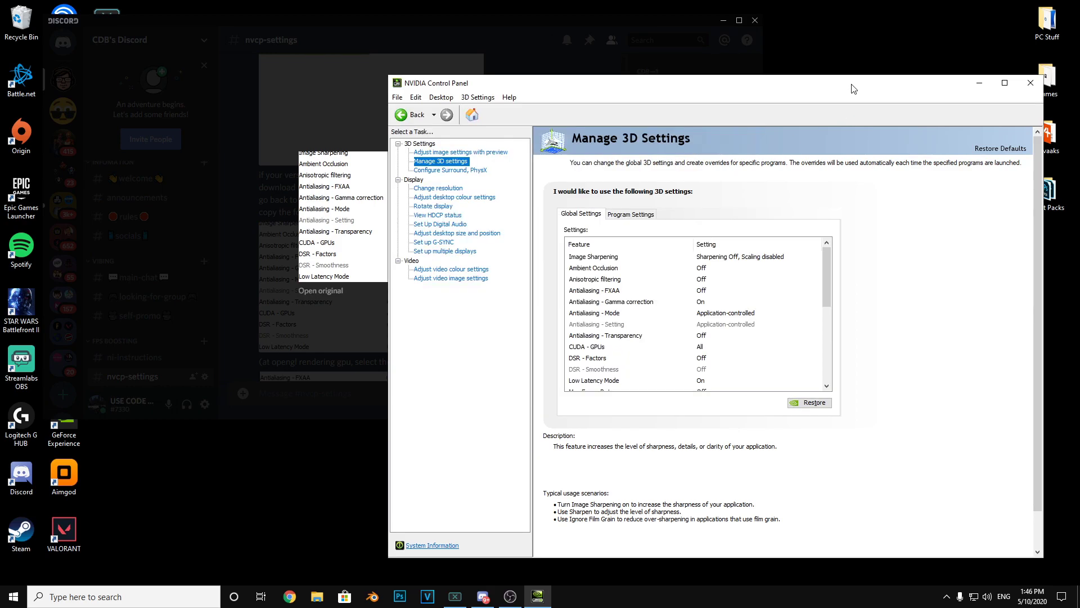
left_click_drag(614, 87, 654, 114)
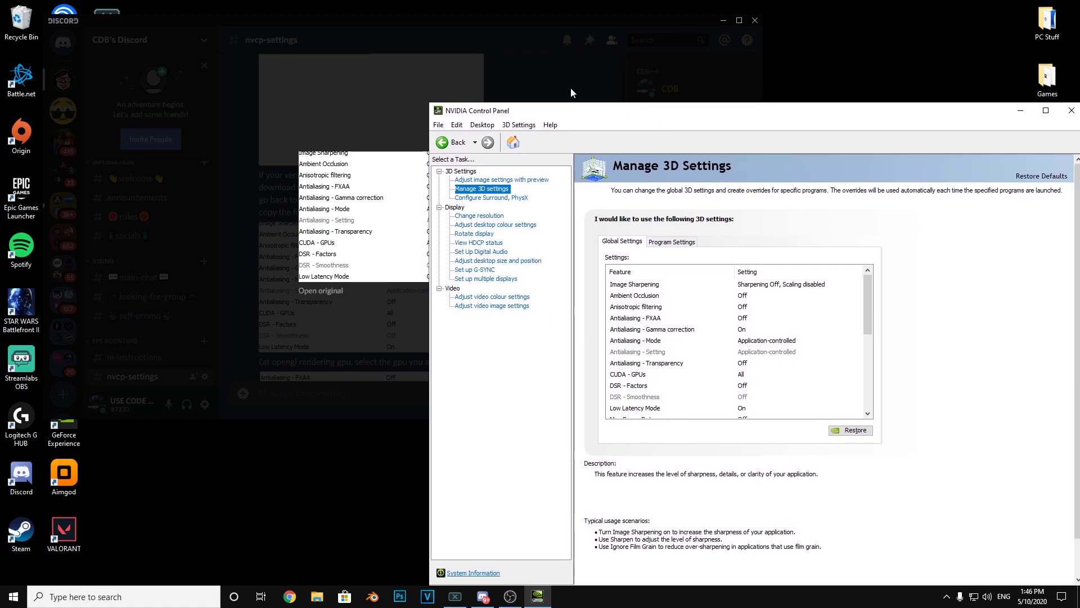
left_click_drag(292, 13, 247, 16)
left_click_drag(742, 111, 551, 111)
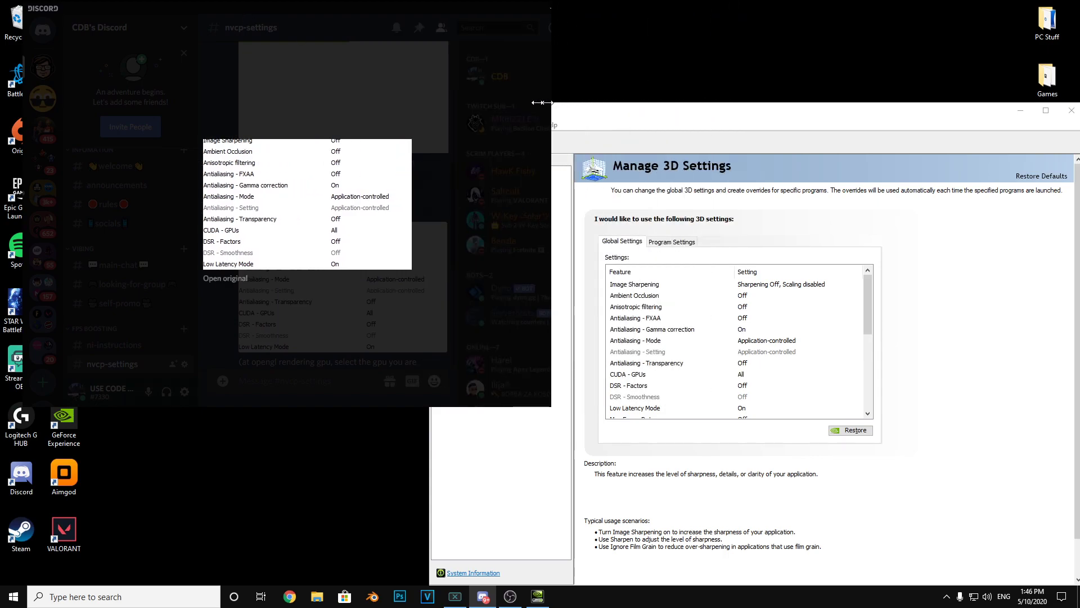
left_click(637, 115)
left_click_drag(637, 115, 617, 89)
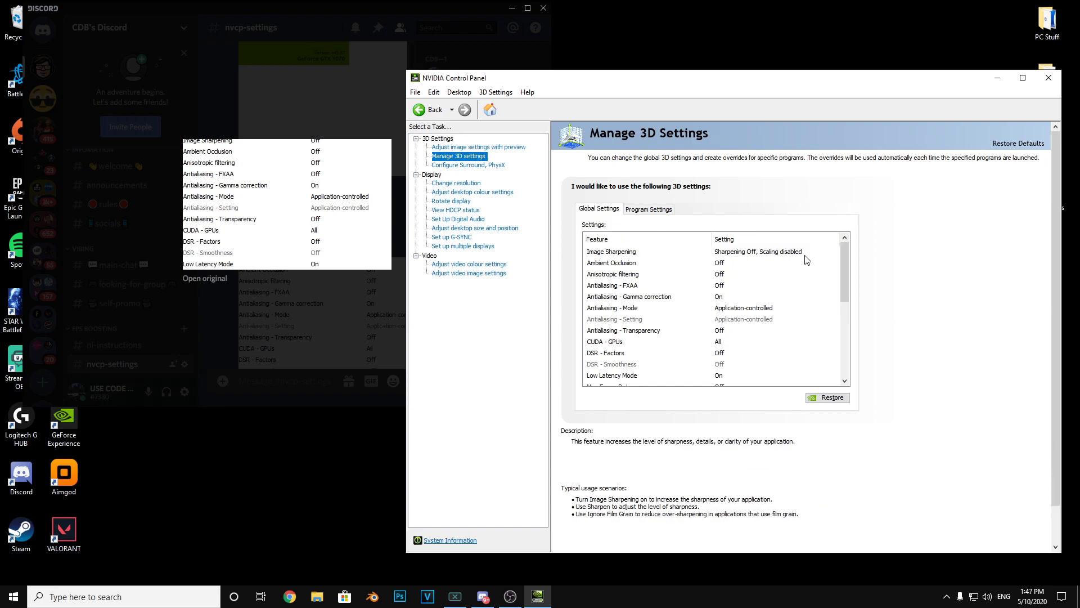
Step: Confirm Image Sharpening stays Off, then close Discord's enlarged screenshot
left_click(740, 255)
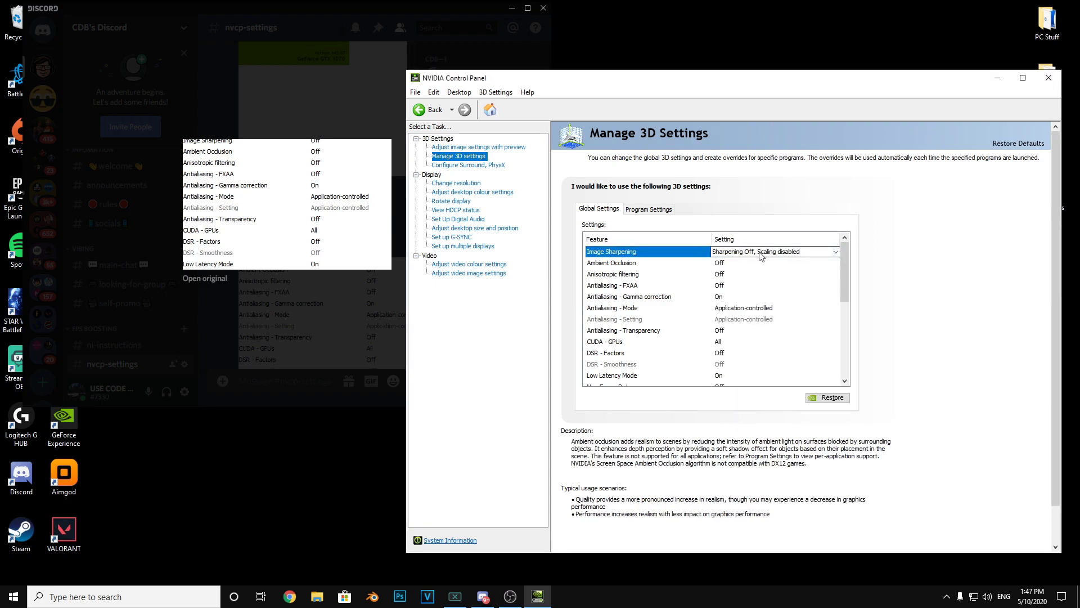
left_click(761, 253)
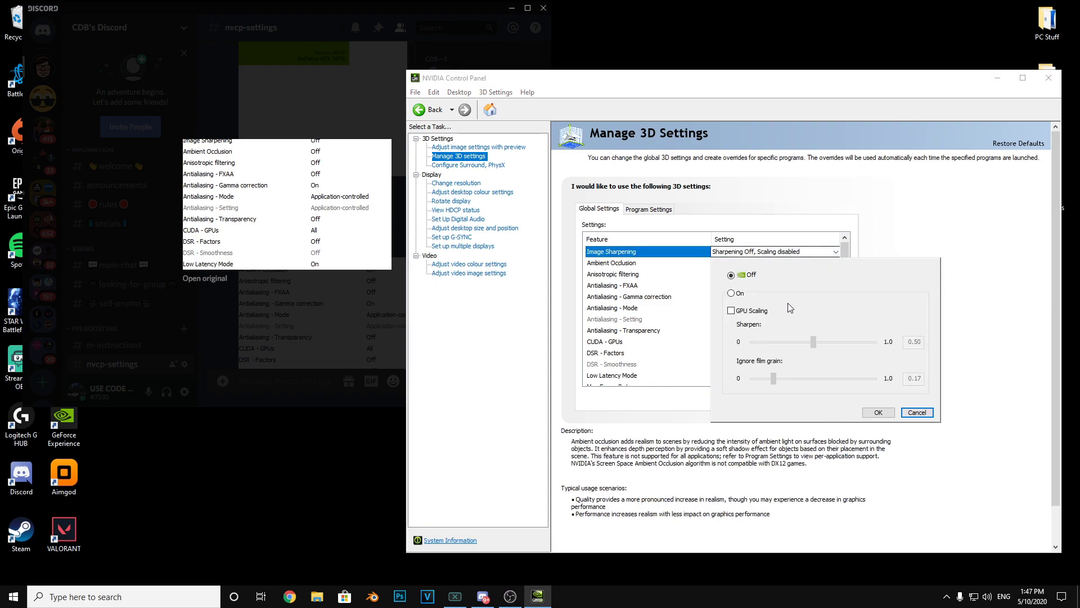
left_click(893, 414)
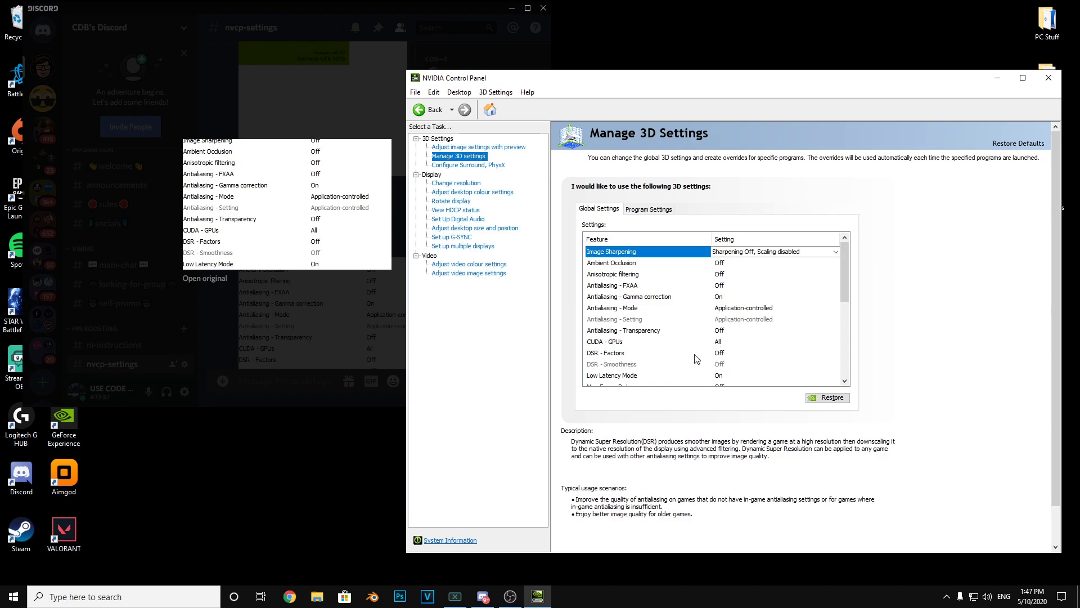
scroll(697, 358, "down", 1)
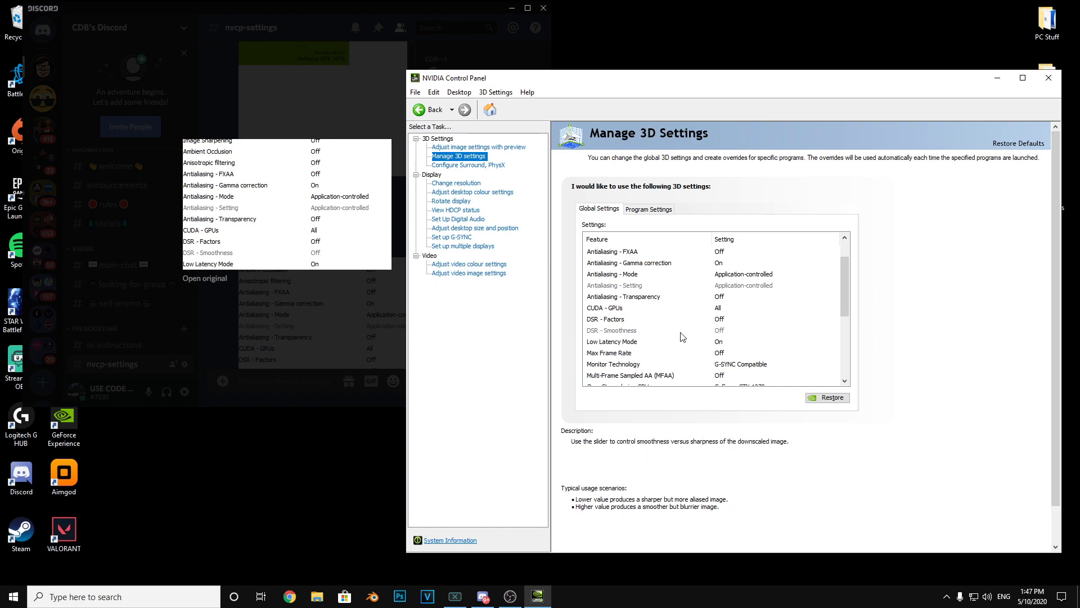
left_click(311, 325)
Step: Review the guide's next two settings screenshots against the global 3D settings list
scroll(295, 268, "down", 3)
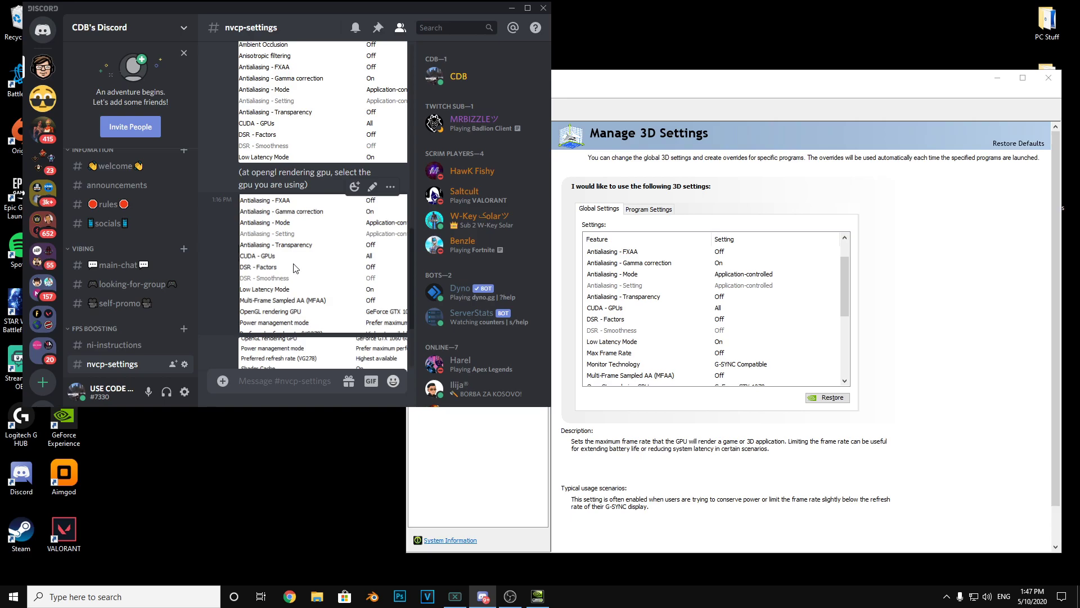
left_click(295, 268)
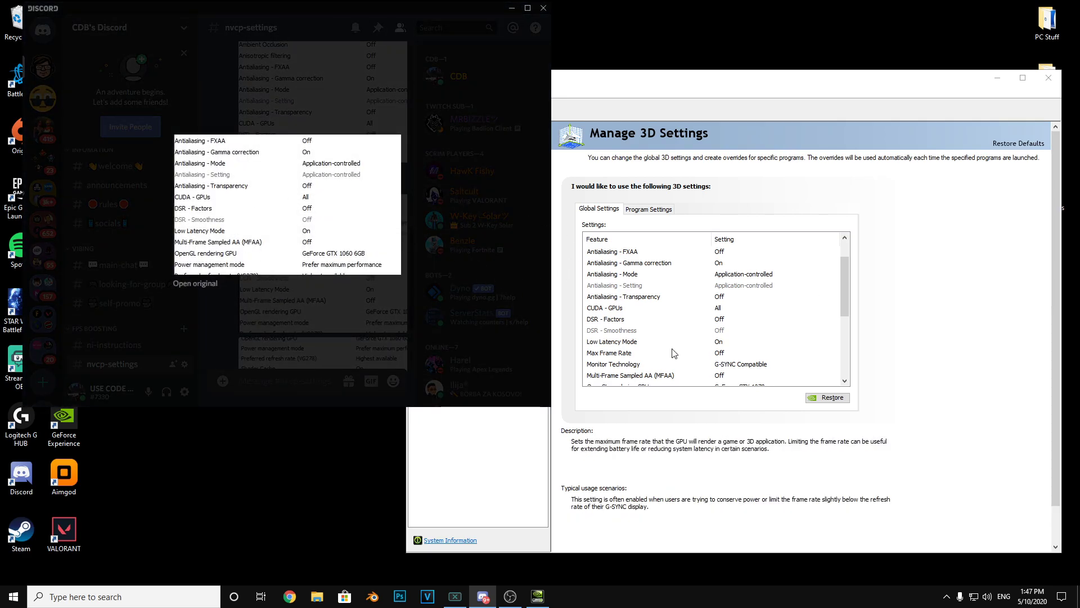
scroll(675, 353, "down", 1)
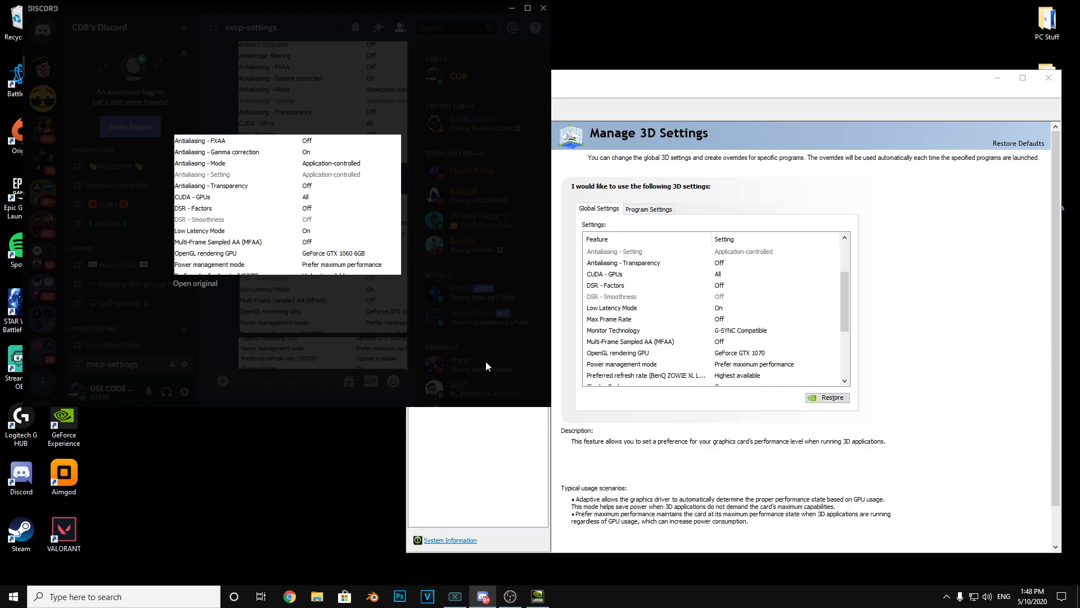
left_click(263, 315)
scroll(298, 290, "down", 2)
left_click(298, 290)
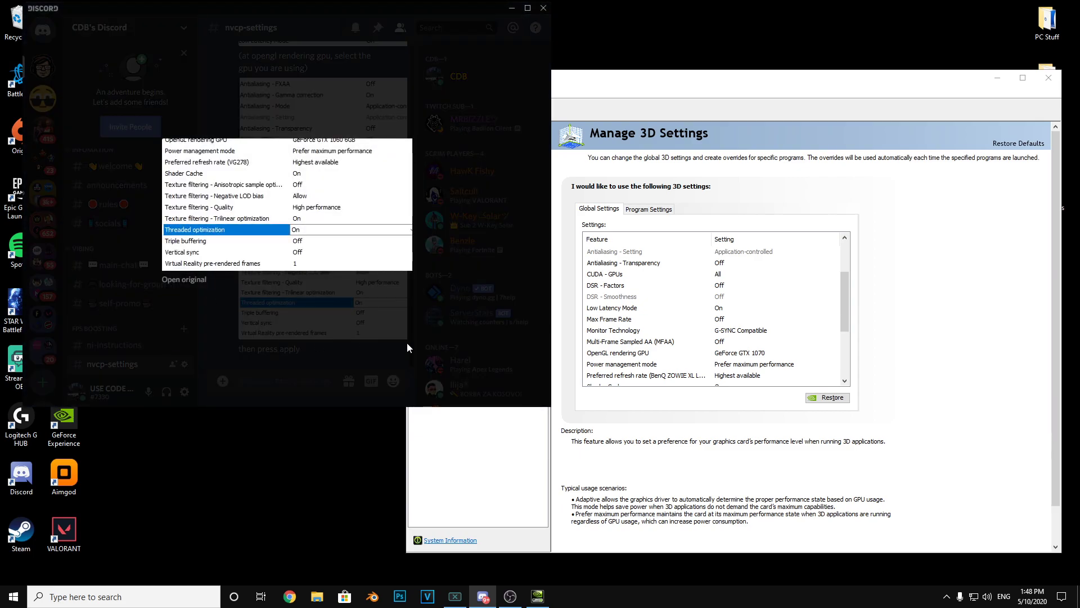
scroll(776, 318, "down", 4)
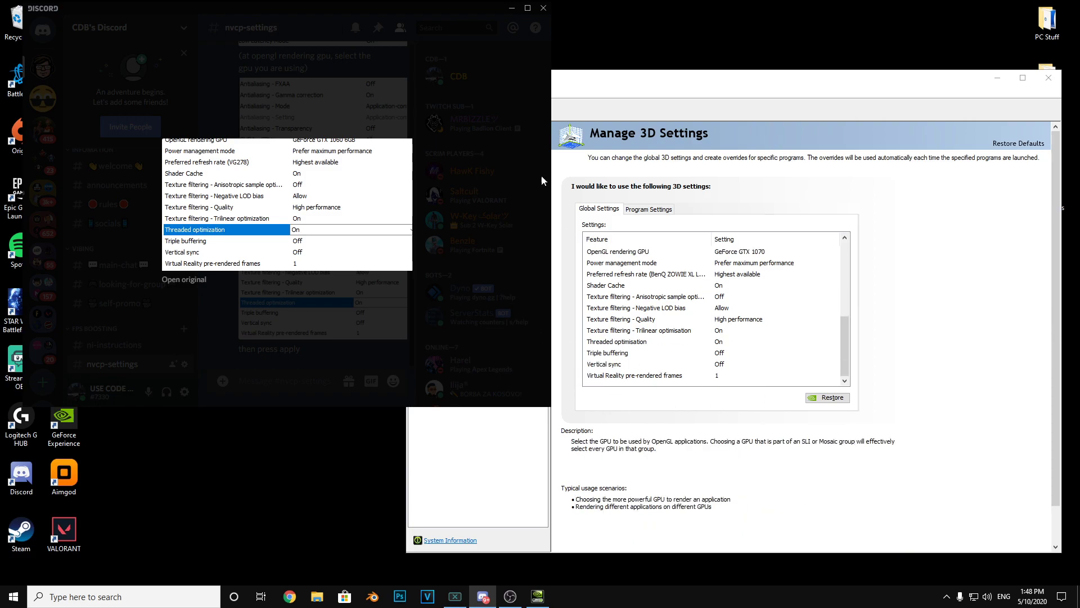
left_click(352, 68)
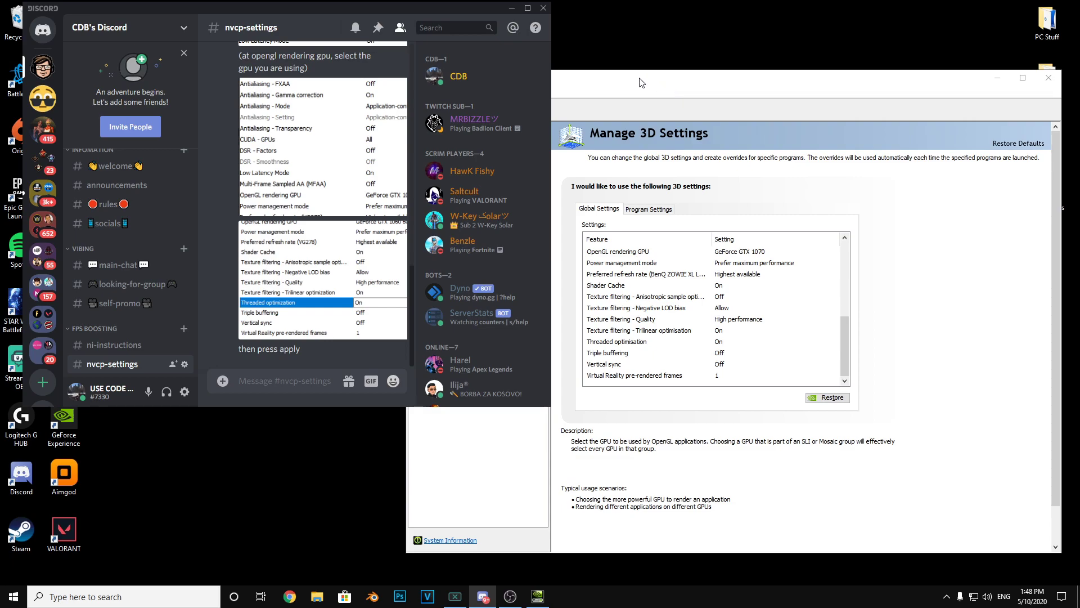
Step: Check Texture filtering - Trilinear optimisation, close the control panel, and enlarge Discord
left_click_drag(715, 81, 577, 33)
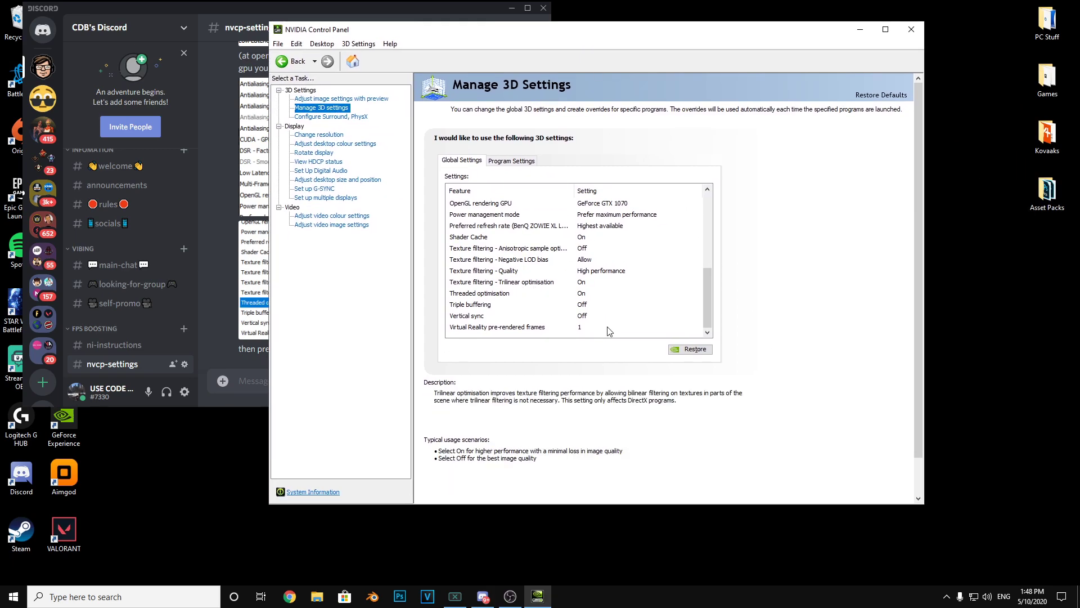
left_click(608, 282)
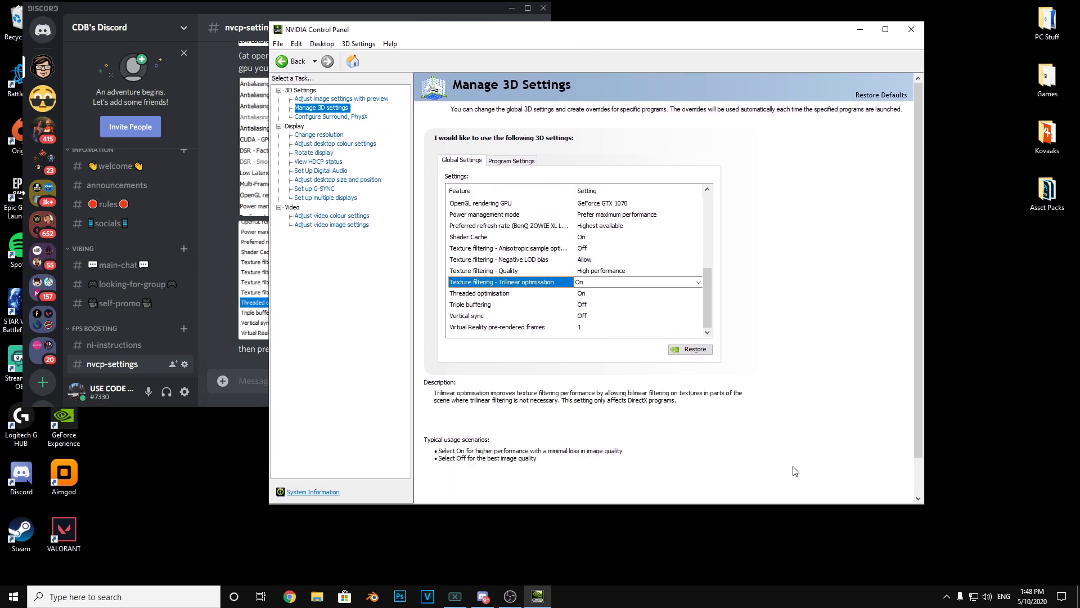
left_click(911, 29)
left_click_drag(550, 406, 756, 484)
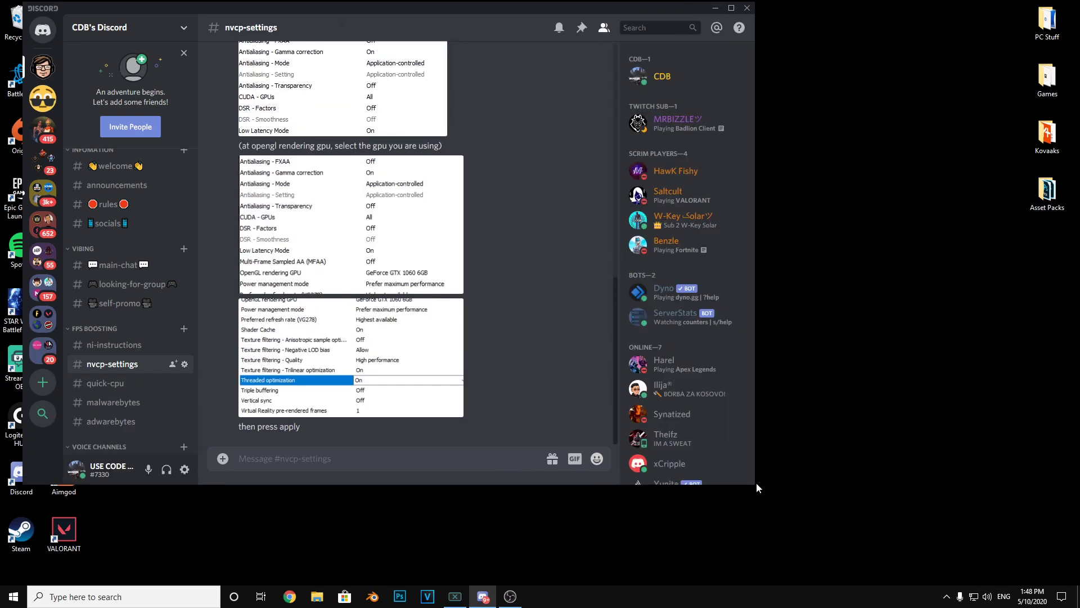
Step: Go to the malwarebytes channel, then the adwarebytes channel
scroll(170, 312, "down", 1)
left_click(132, 351)
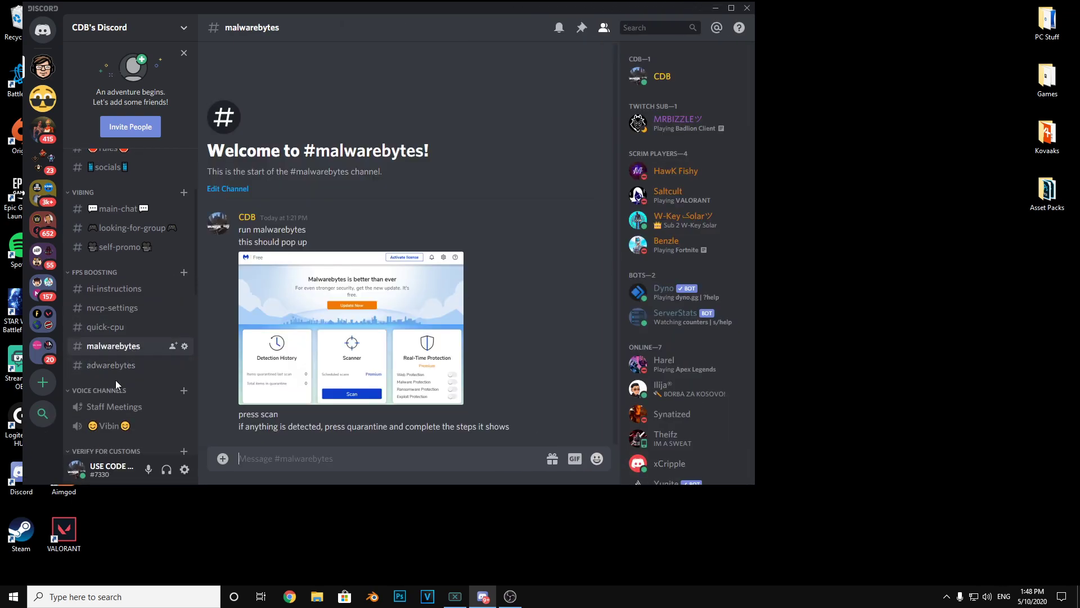
left_click(112, 371)
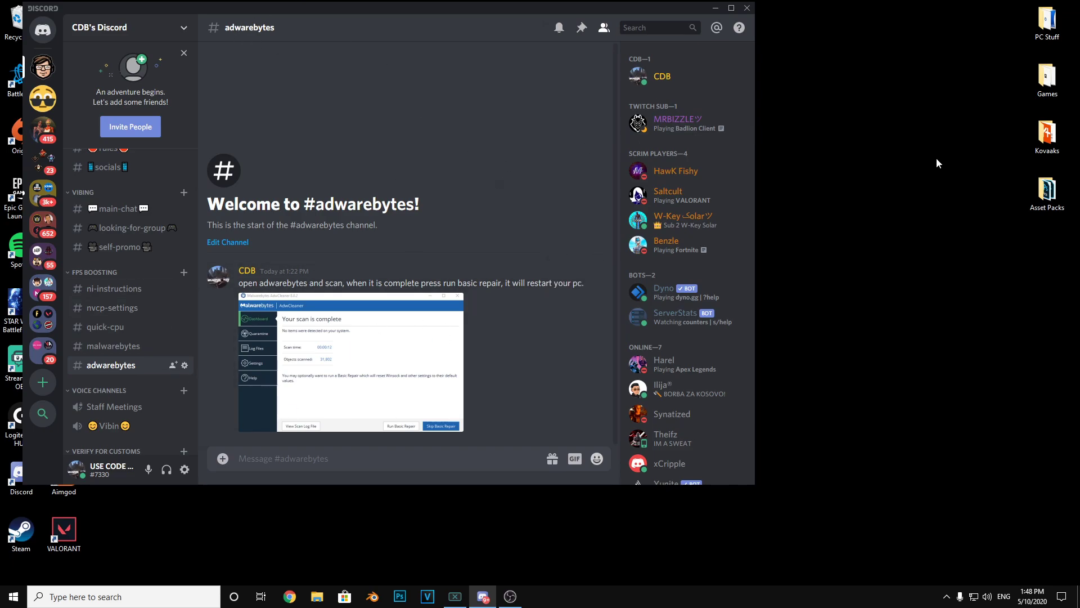
Step: Search Windows for 'adw', cancel the search, and open the PC Stuff desktop folder
right_click(921, 160)
left_click(853, 152)
key("super")
type("adw")
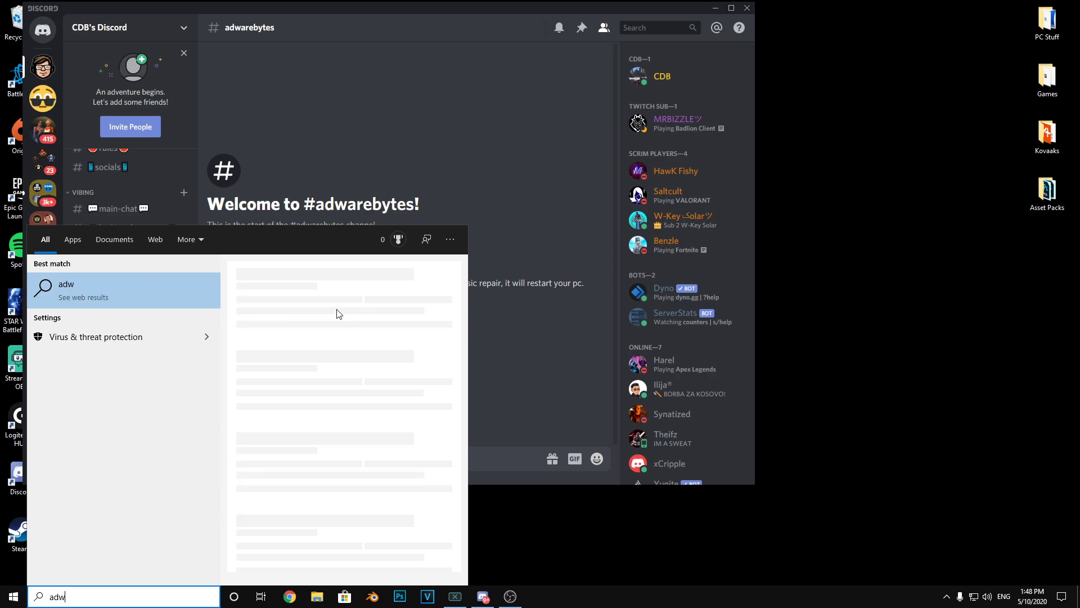
key("BackSpace")
key("BackSpace")
key("BackSpace")
key("Escape")
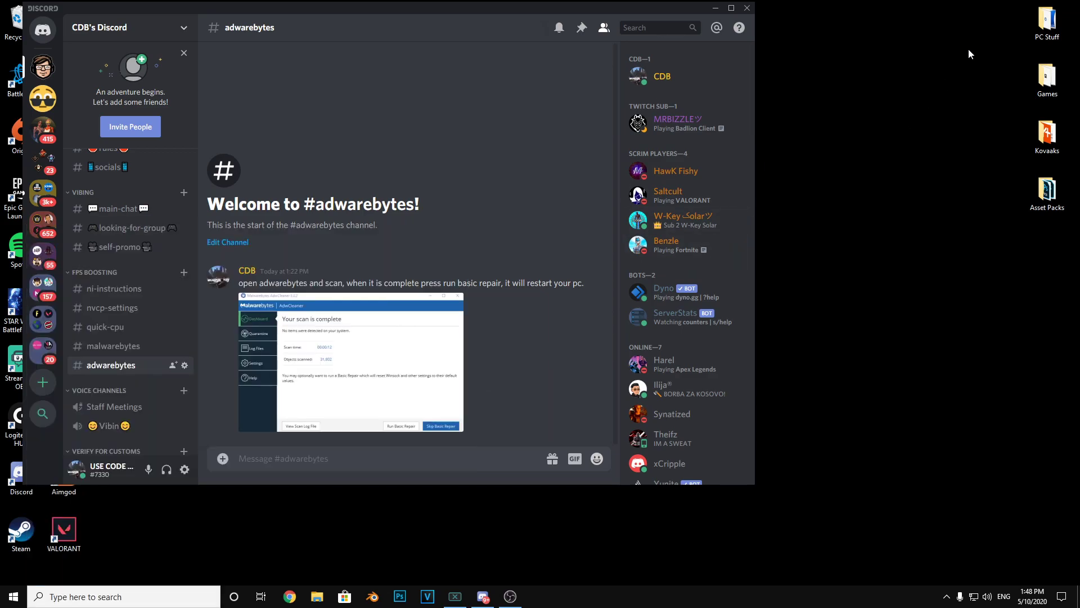
double_click(1034, 26)
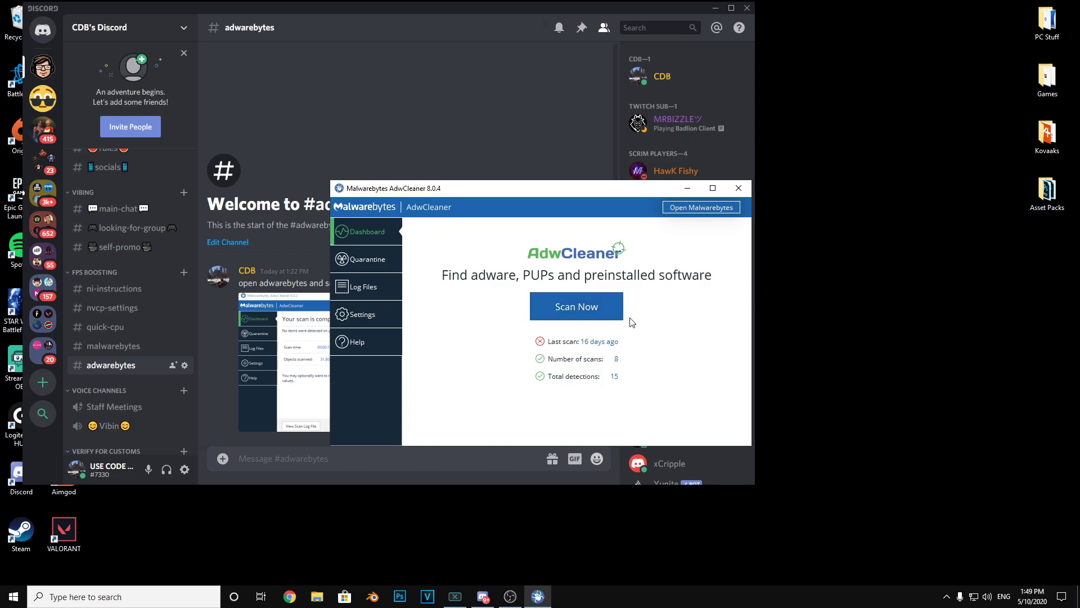
Step: Run an AdwCleaner scan, which detects one PUP.Optional.Legacy item
left_click(597, 315)
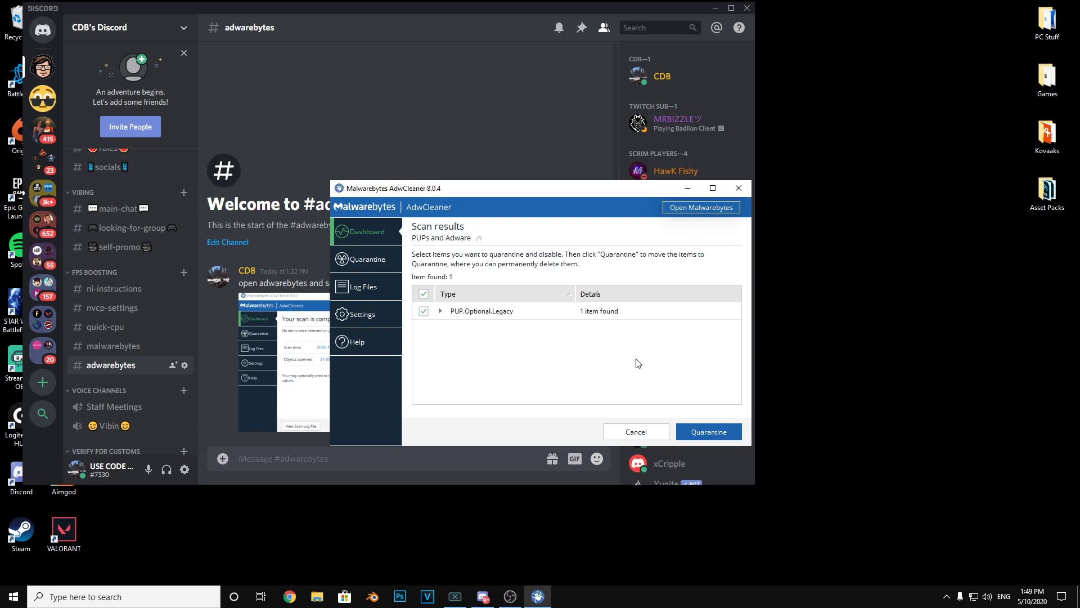
Step: Close AdwCleaner and browse the nvcp-settings, adwarebytes and ni-instructions channels
left_click(641, 436)
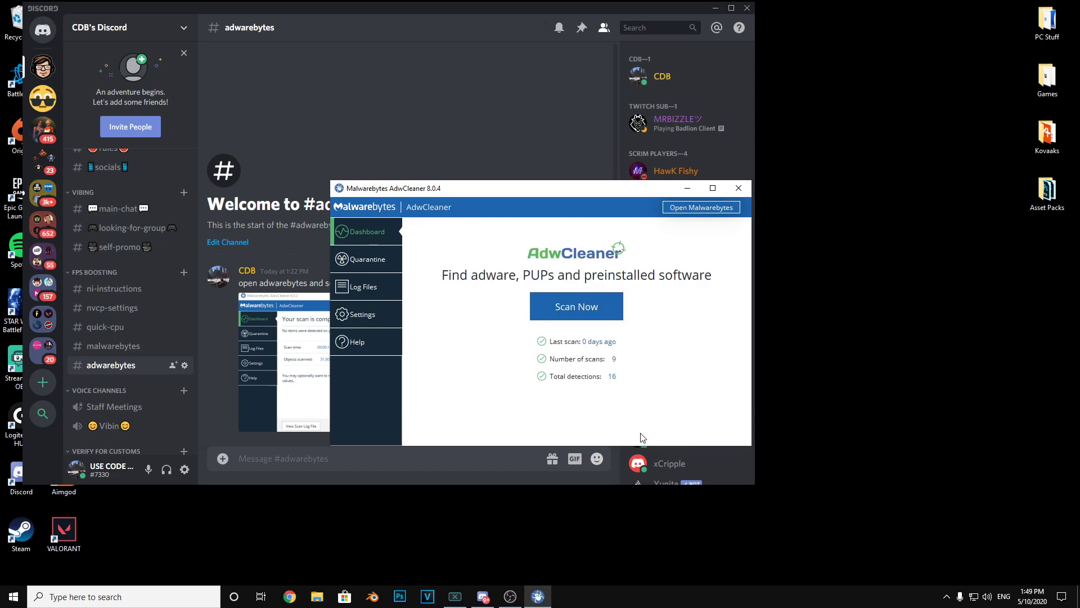
left_click(738, 188)
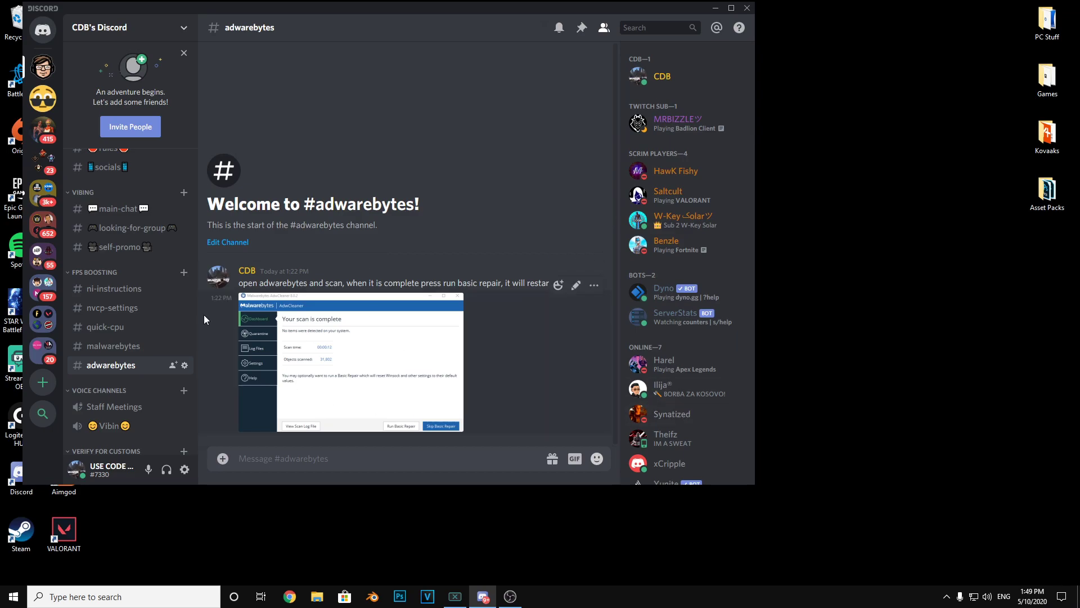
left_click(121, 308)
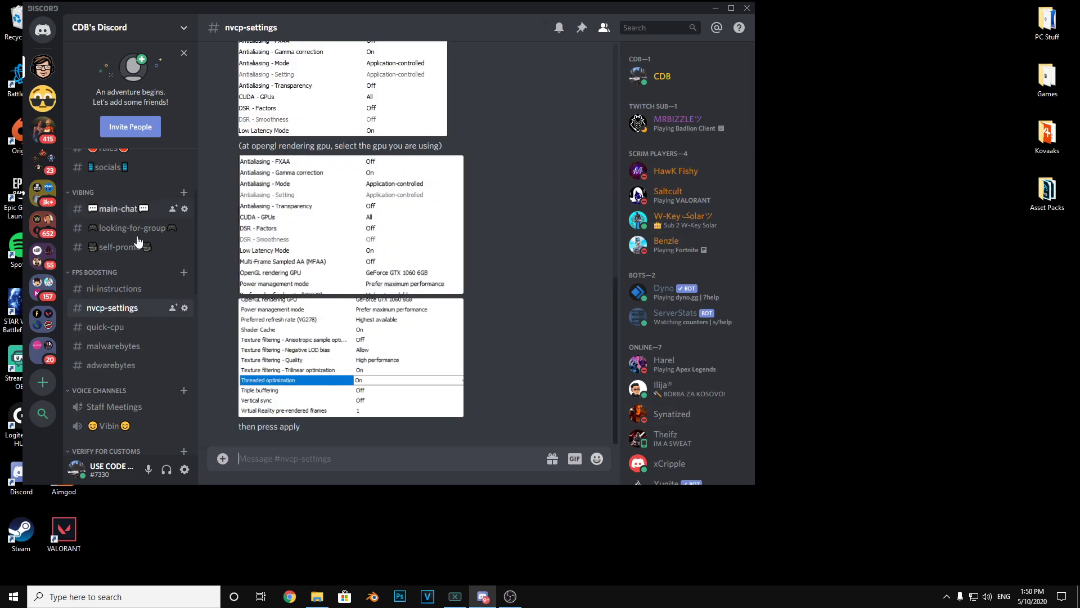
left_click(107, 365)
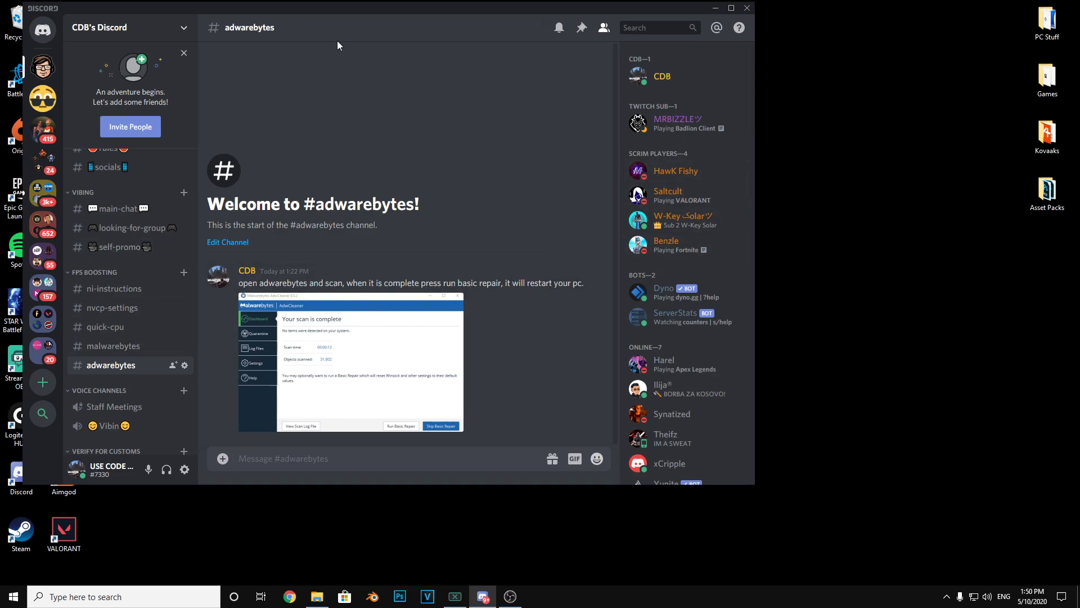
left_click(122, 289)
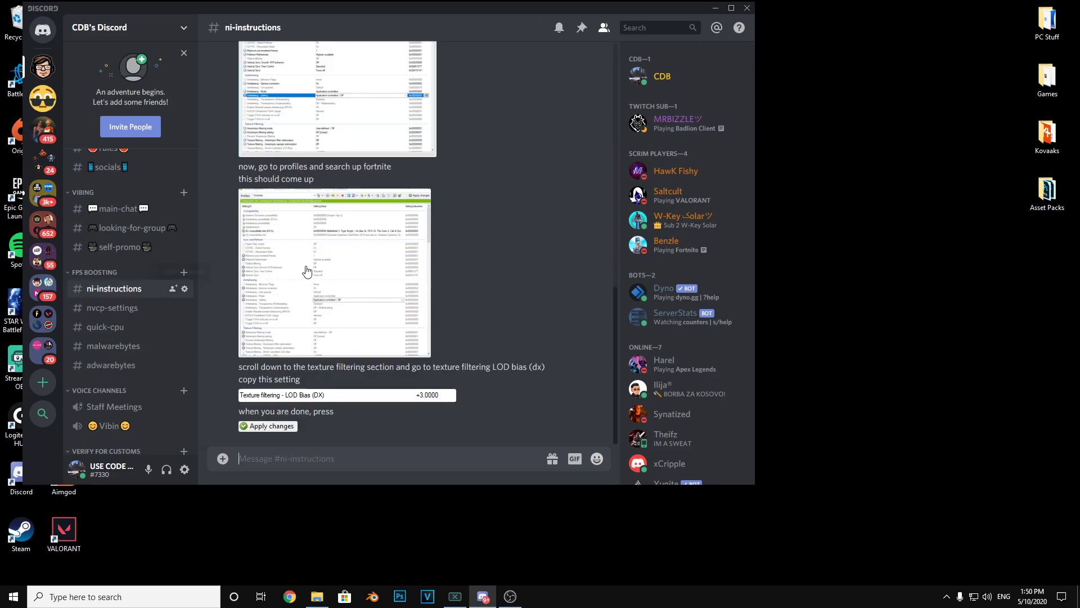
scroll(431, 230, "up", 10)
scroll(402, 235, "down", 10)
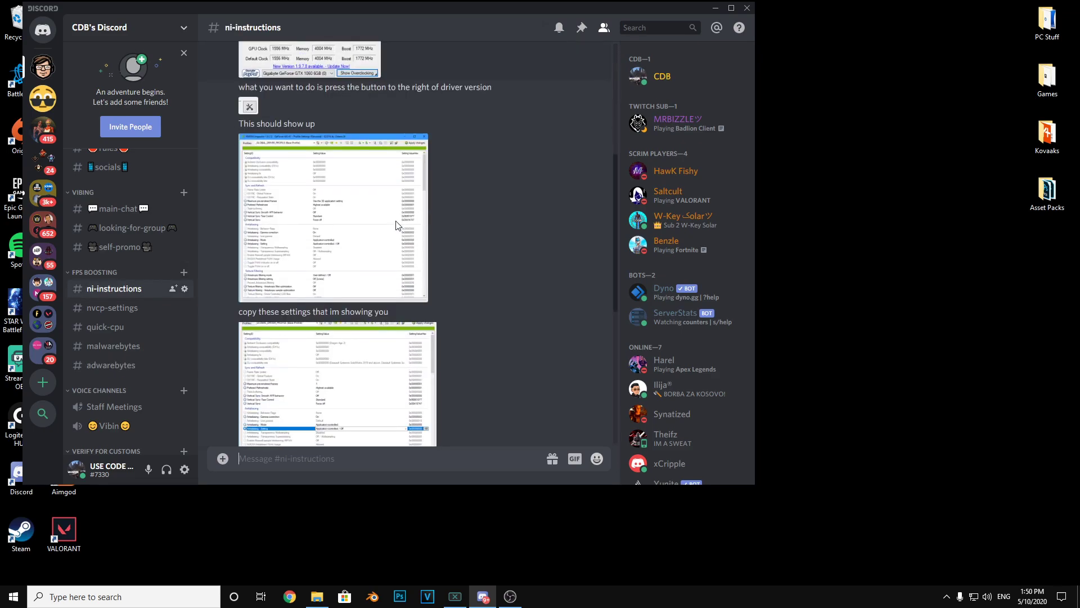
scroll(388, 228, "up", 10)
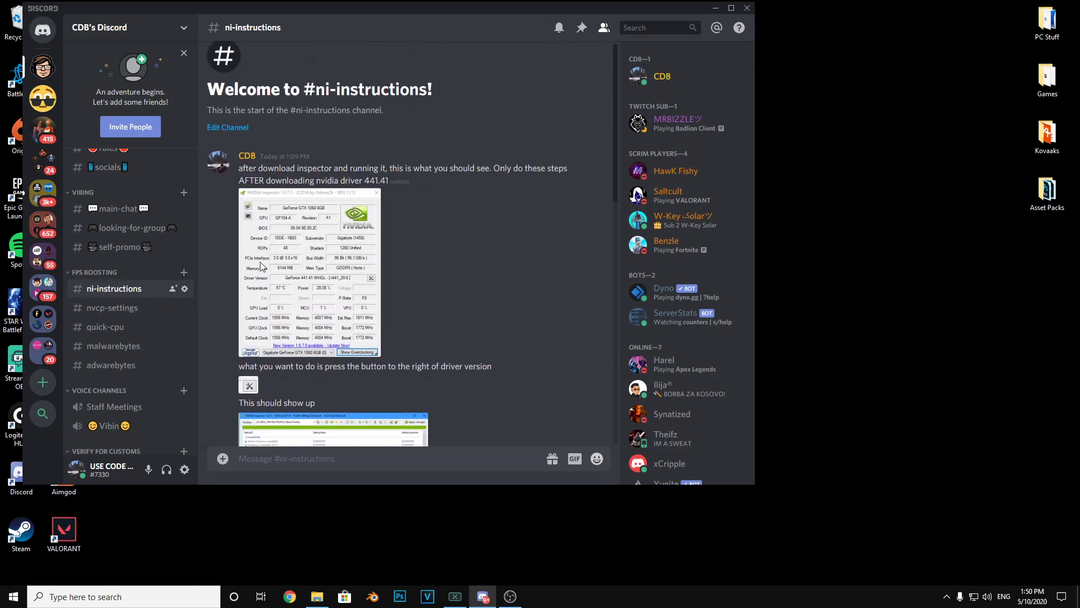
Step: Look through quick-cpu and its screenshot, malwarebytes and adwarebytes, ending on ni-instructions
left_click(109, 326)
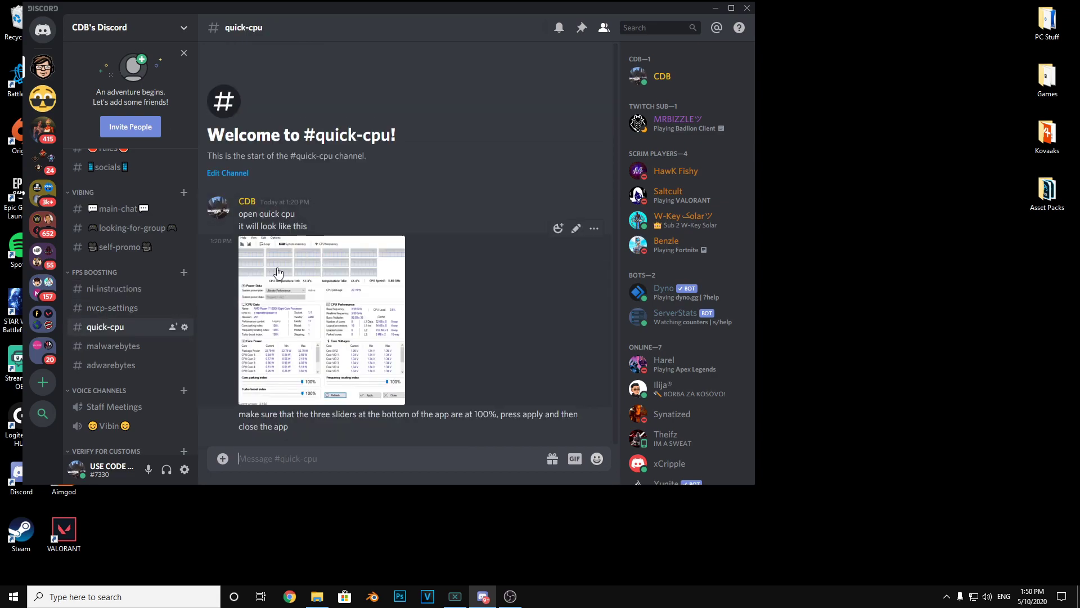
left_click(313, 329)
left_click(349, 118)
left_click(112, 345)
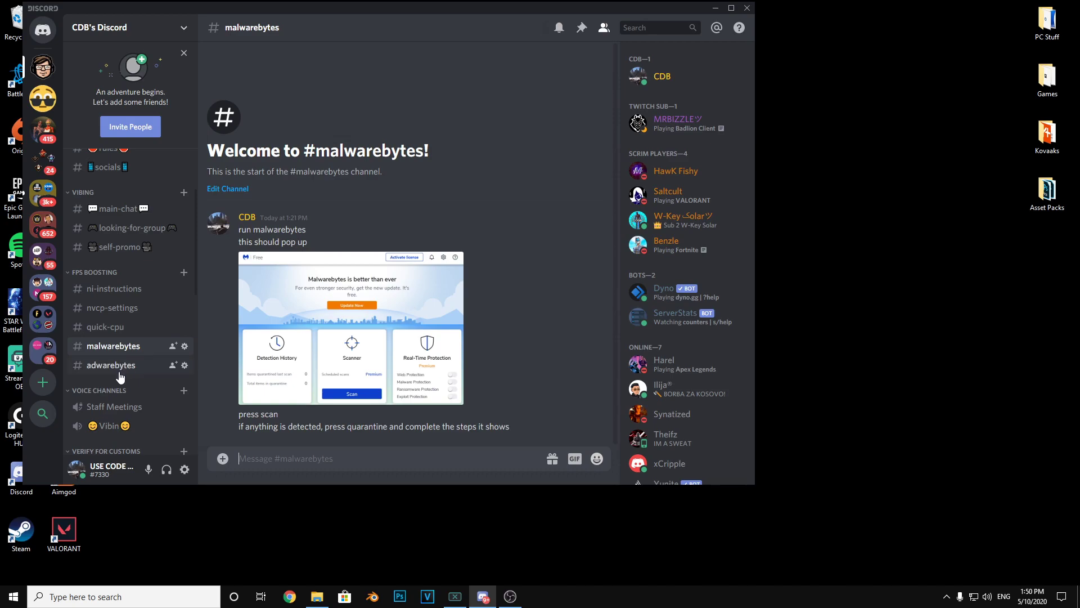
left_click(110, 369)
left_click(118, 349)
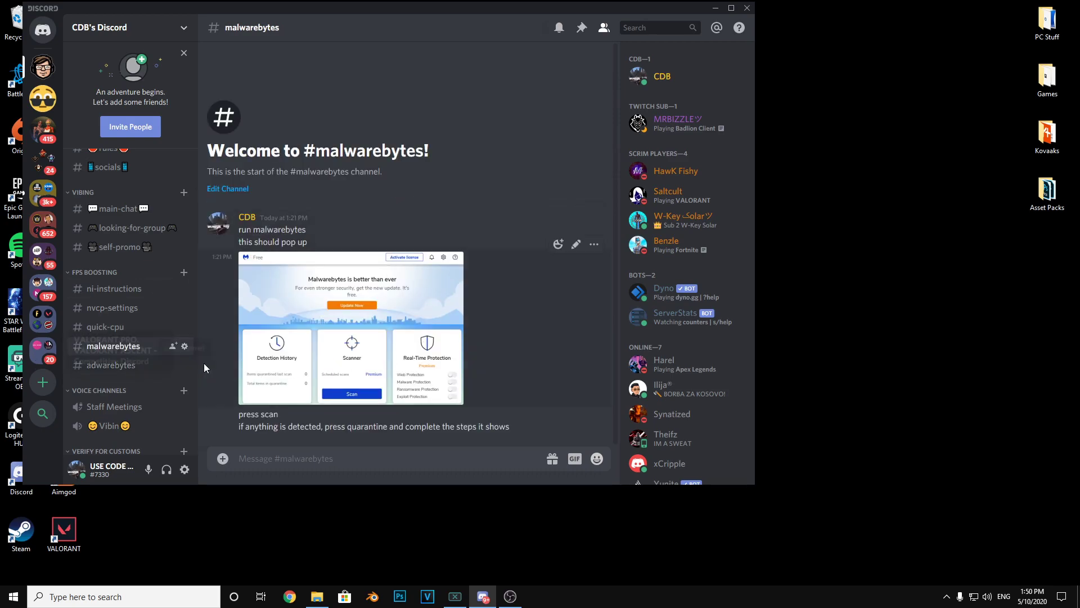
left_click(119, 289)
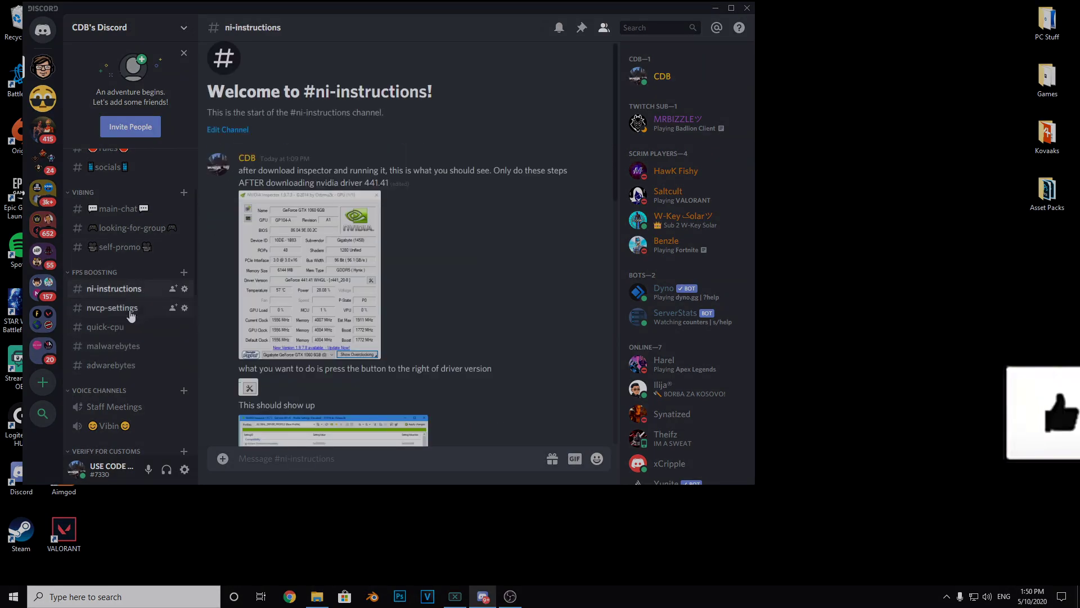
scroll(129, 364, "up", 2)
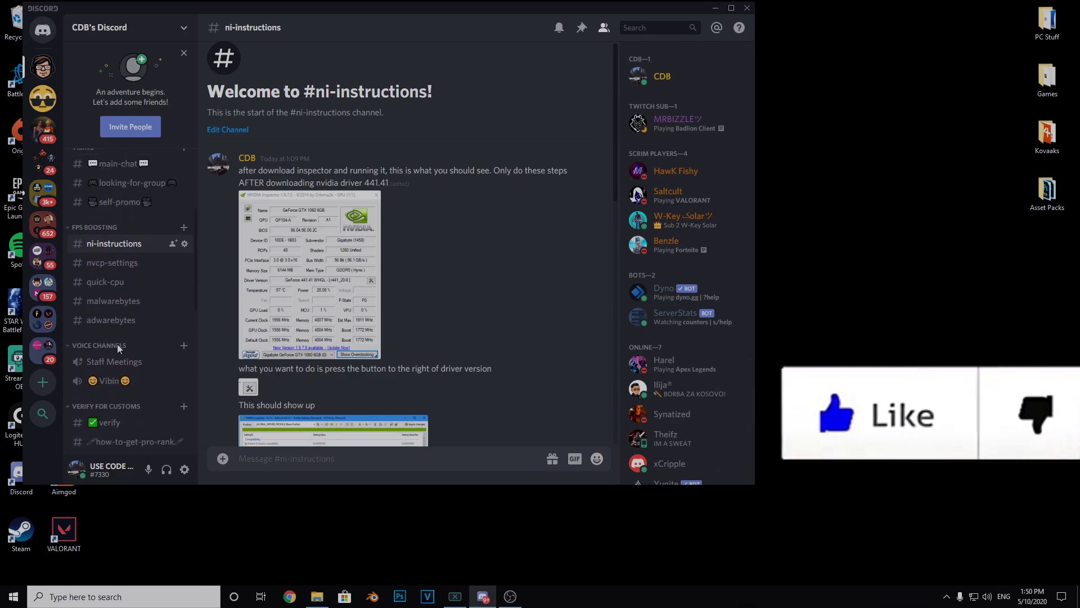
scroll(107, 365, "down", 2)
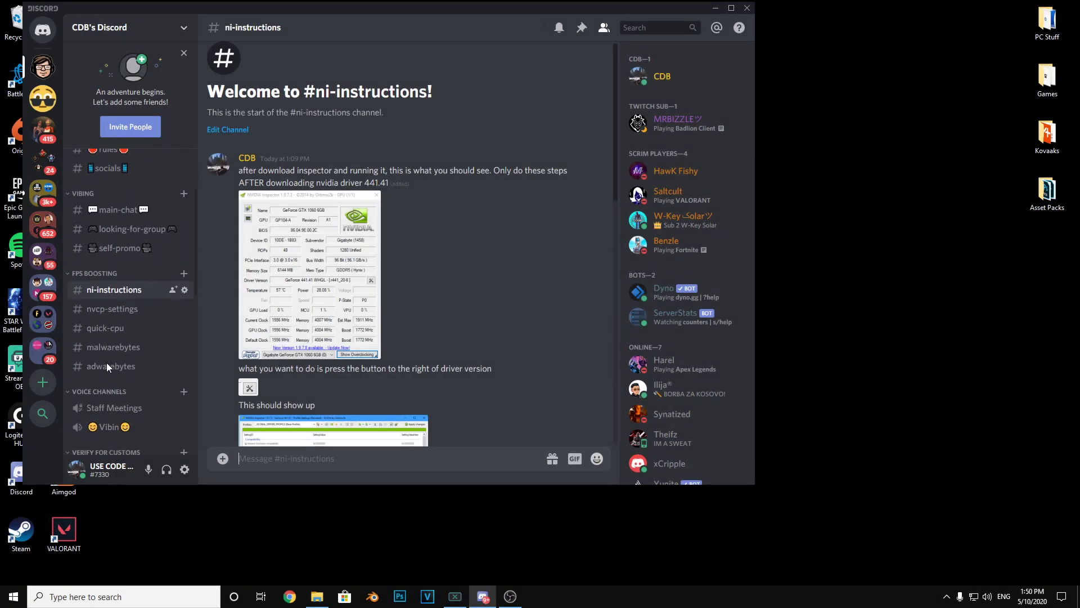